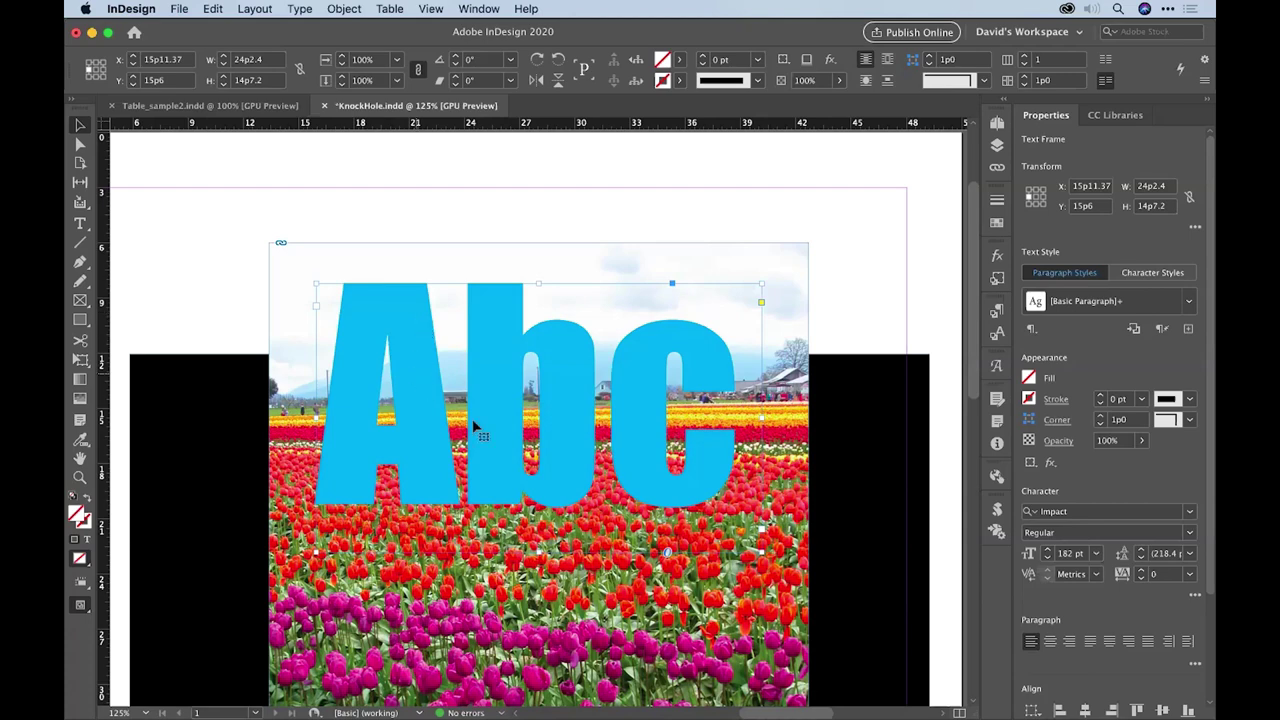
# Move the Abc text frame over the tulip photo and briefly select the letter b inside it
pyautogui.moveTo(372, 378); pyautogui.dragTo(400, 383)
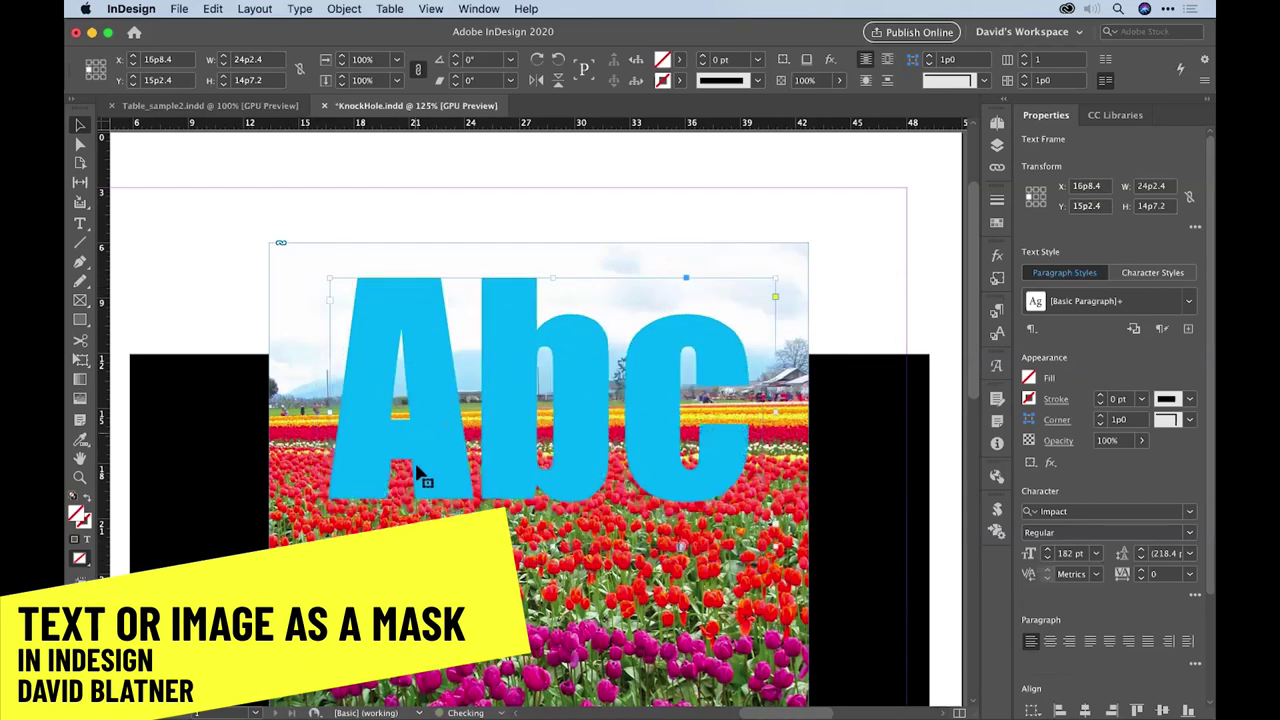
pyautogui.scroll(-3, 420, 429)
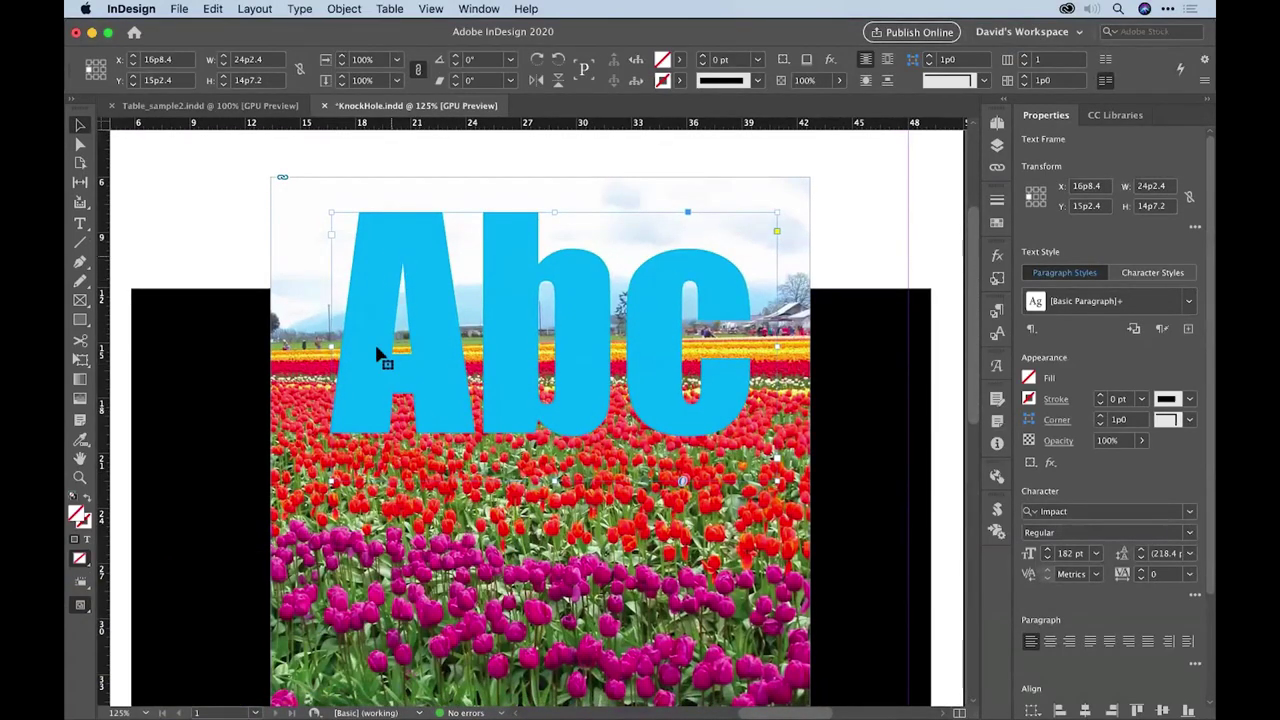
pyautogui.doubleClick(474, 334)
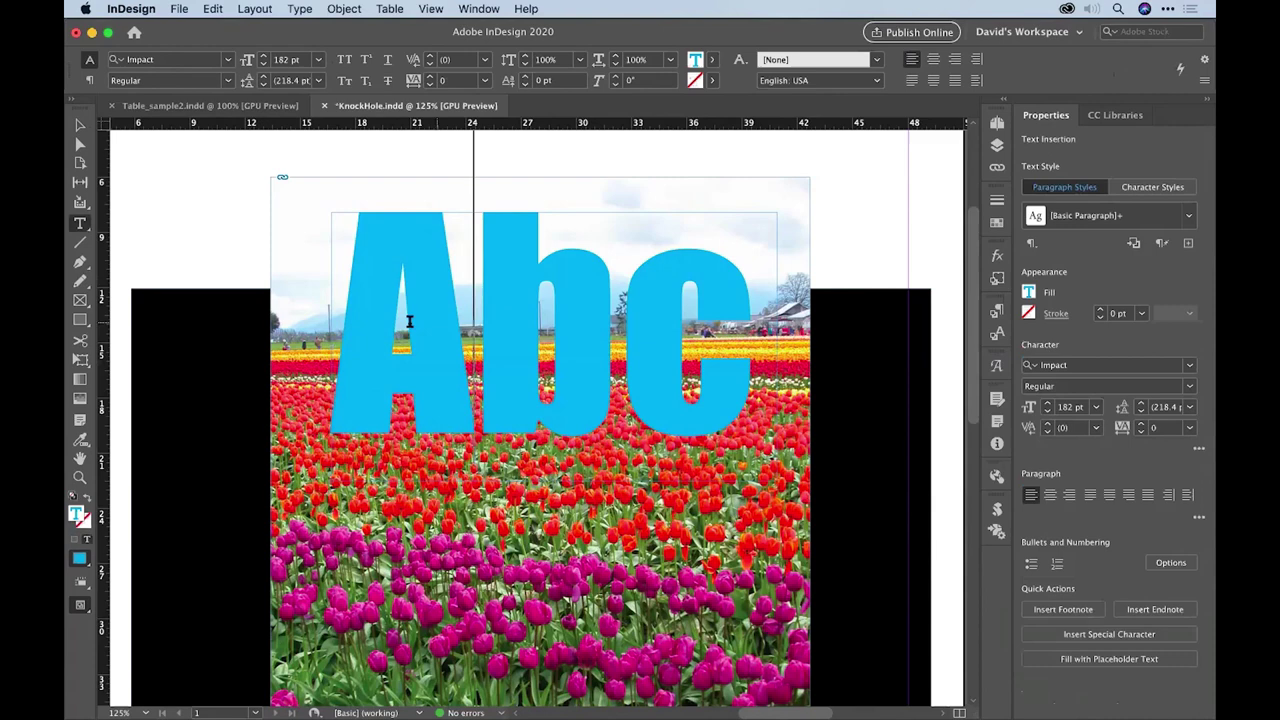
pyautogui.moveTo(410, 320); pyautogui.dragTo(640, 307)
pyautogui.click(661, 313)
pyautogui.press('Escape')
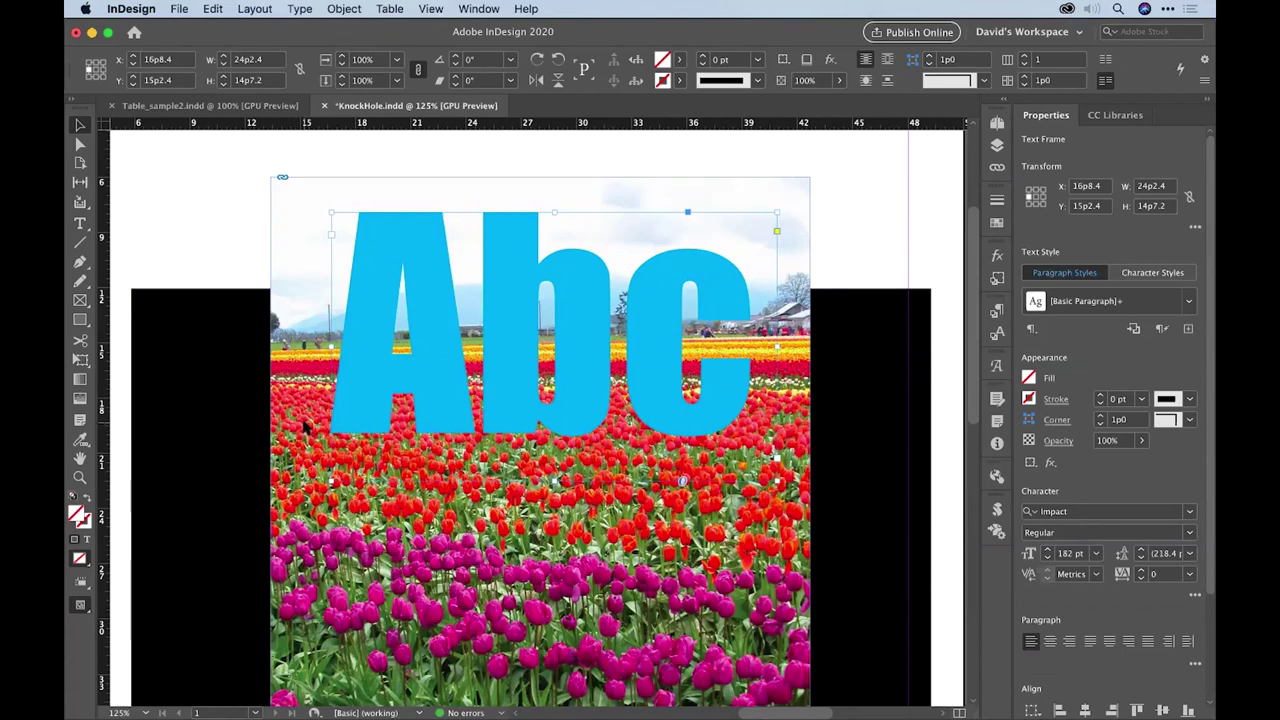
# Nudge the Abc frame lower on the photo, then reselect it after selecting the black rectangle
pyautogui.moveTo(393, 392); pyautogui.dragTo(383, 472)
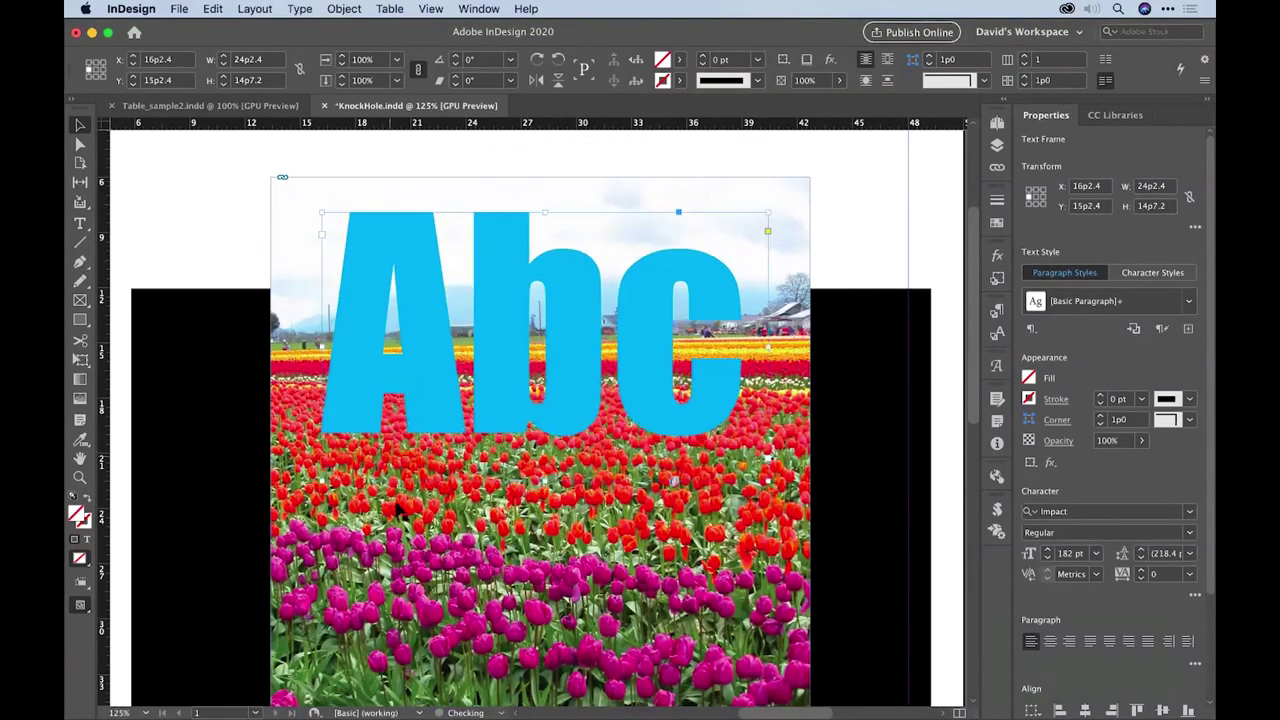
pyautogui.click(300, 362)
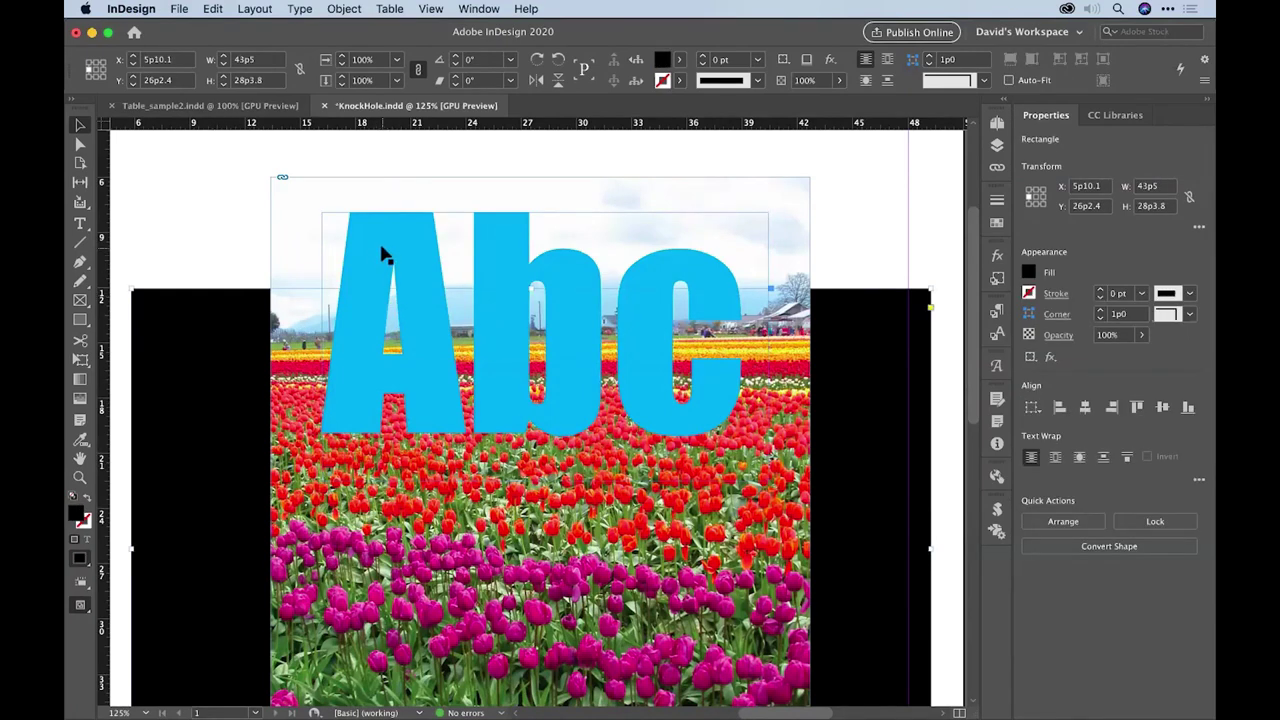
pyautogui.click(352, 300)
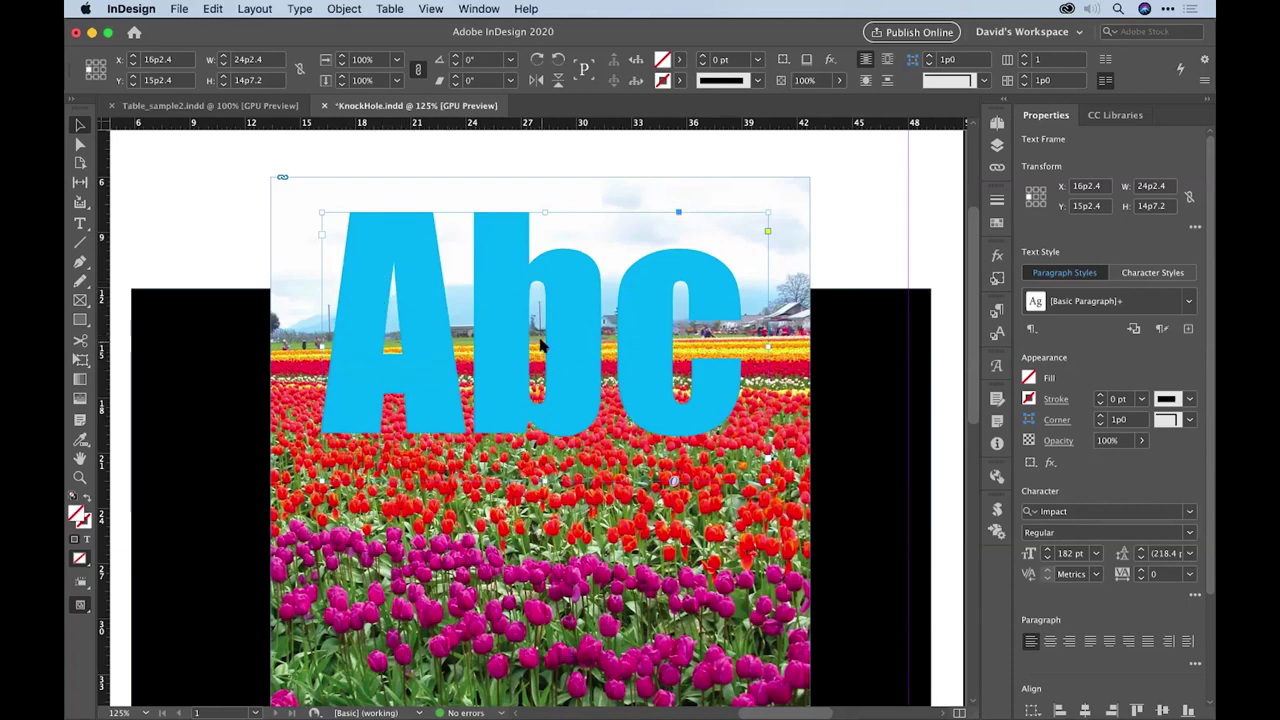
# Set the Abc text frame's opacity to 0% in the Effects panel
pyautogui.click(998, 257)
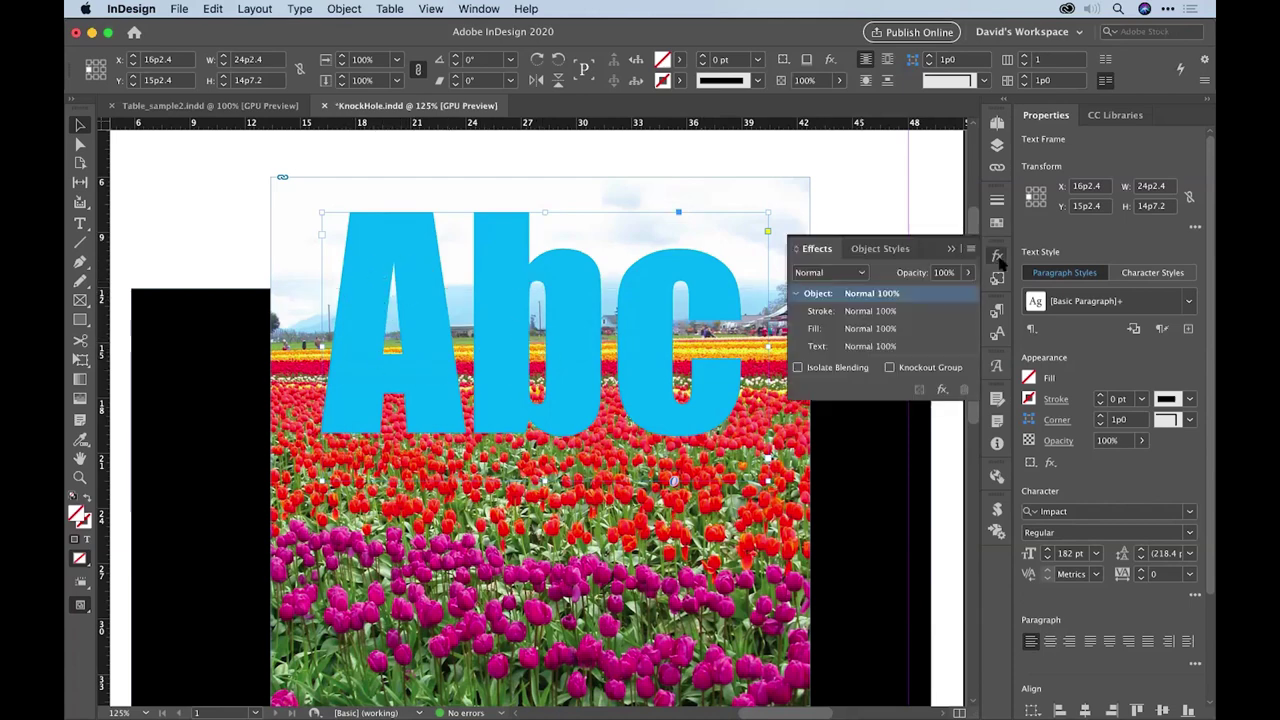
pyautogui.click(910, 276)
pyautogui.write('0')
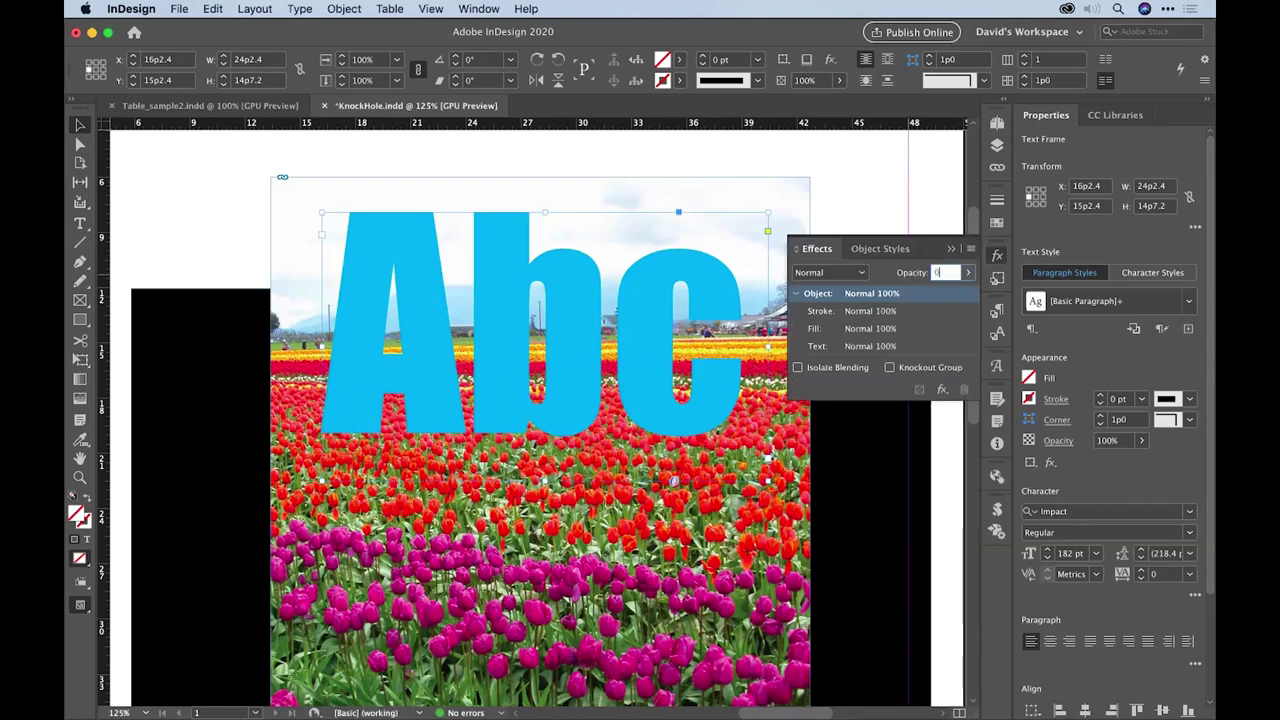
pyautogui.press('Return')
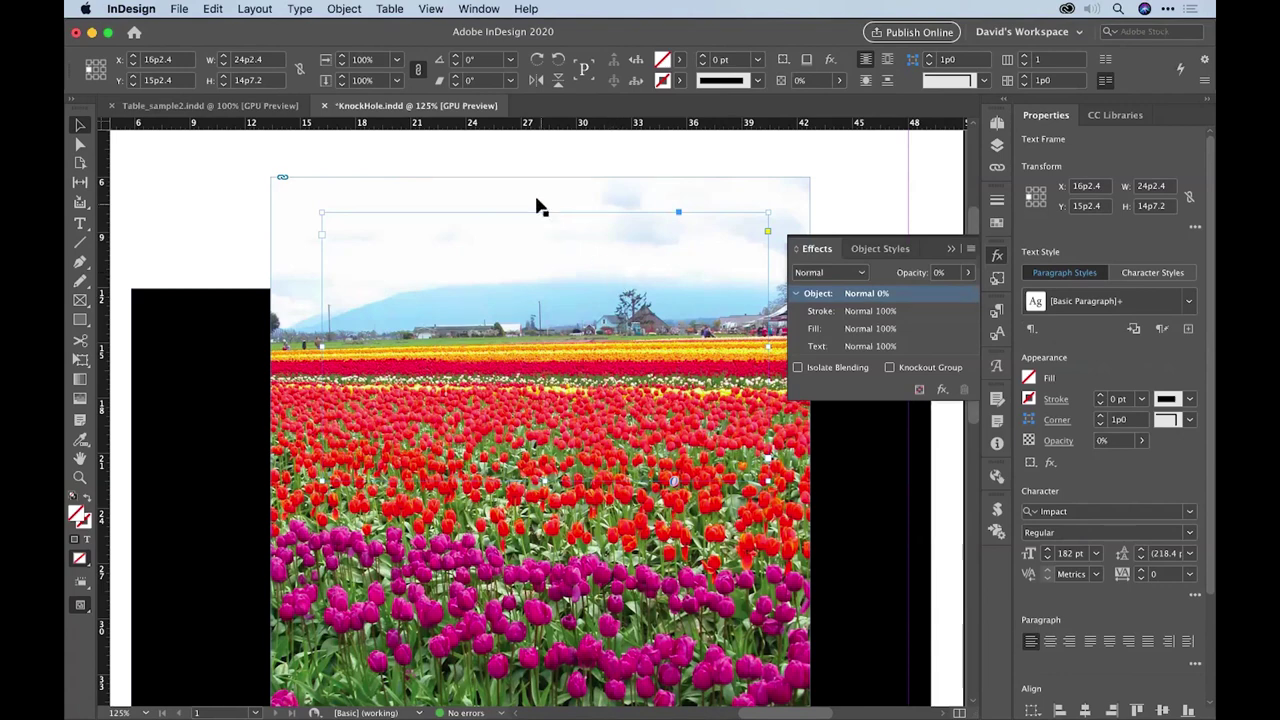
# Add the tulip photo to the selection and group it with the transparent Abc frame
pyautogui.keyDown('shift'); pyautogui.click(298, 230); pyautogui.keyUp('shift')
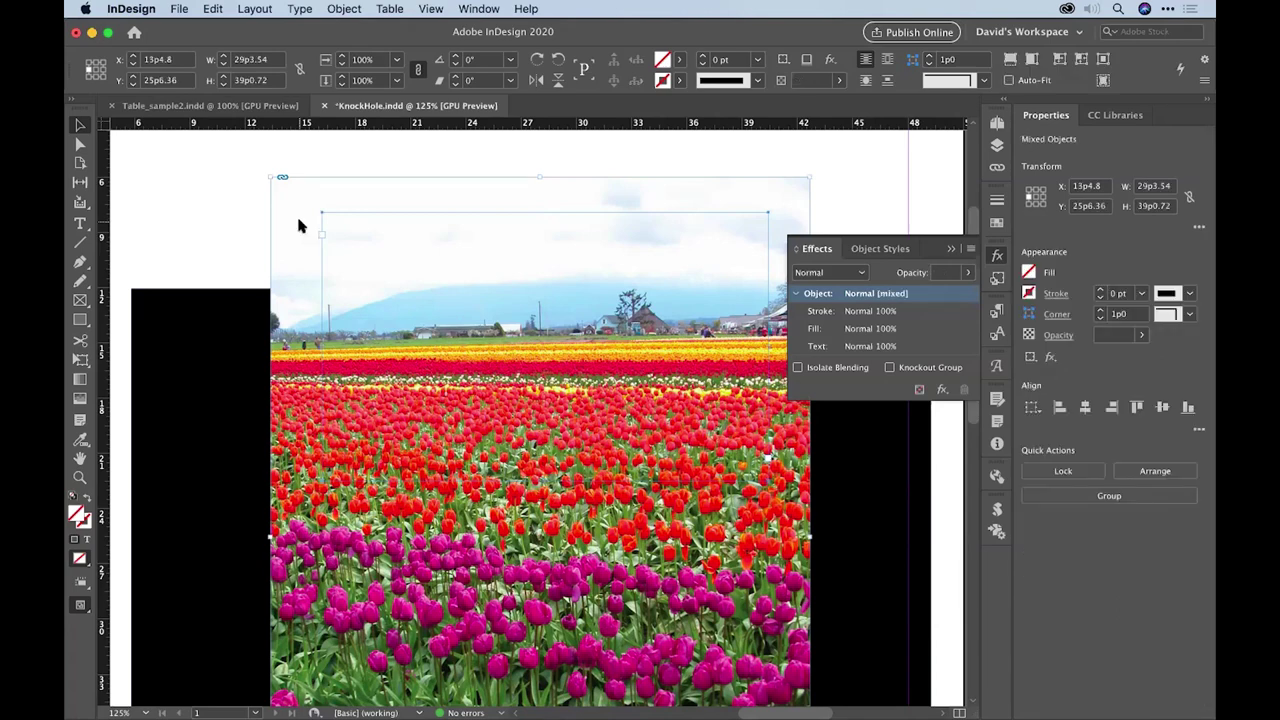
pyautogui.click(346, 9)
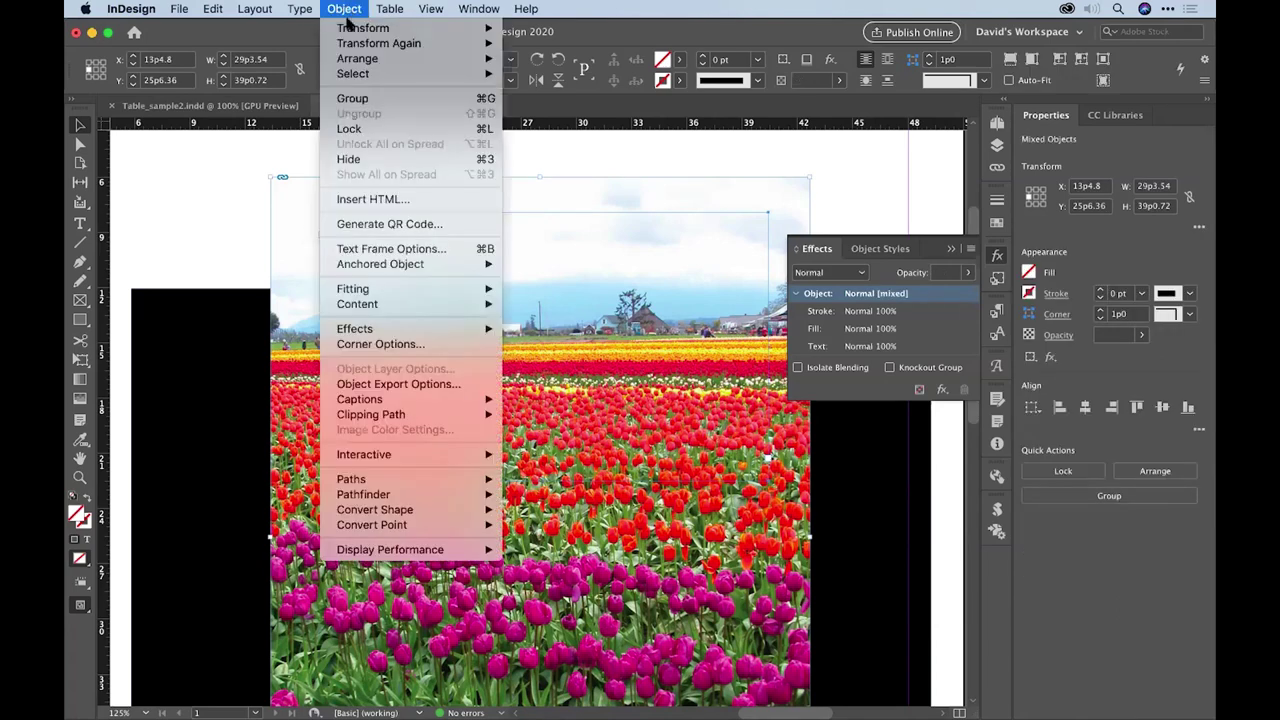
pyautogui.click(358, 98)
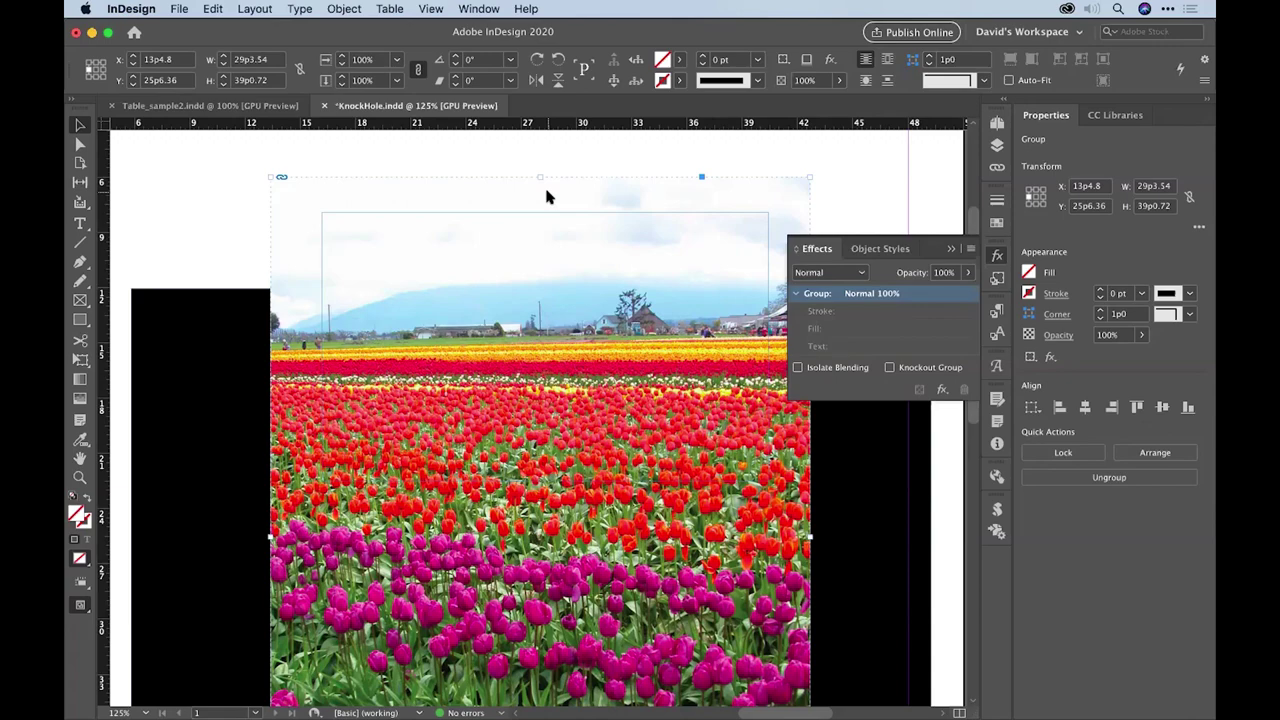
# Enable Knockout Group on the photo group so the Abc letters reveal the black rectangle
pyautogui.click(481, 9)
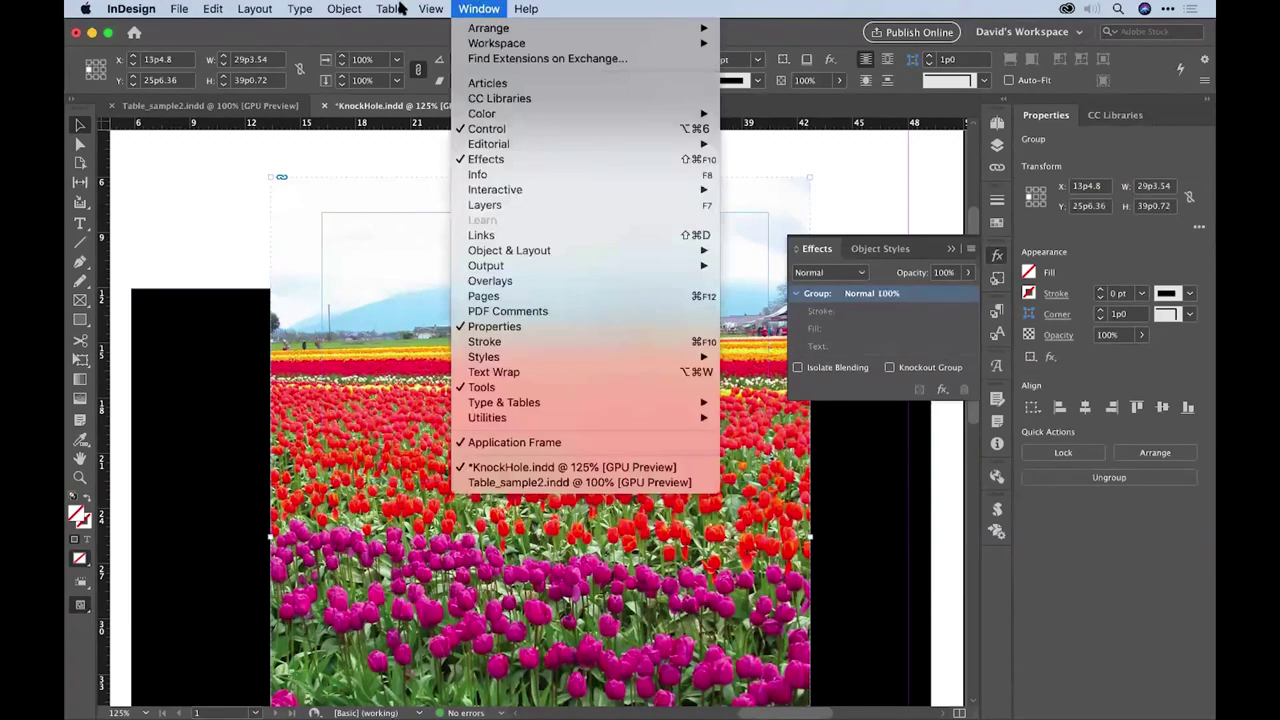
pyautogui.click(283, 182)
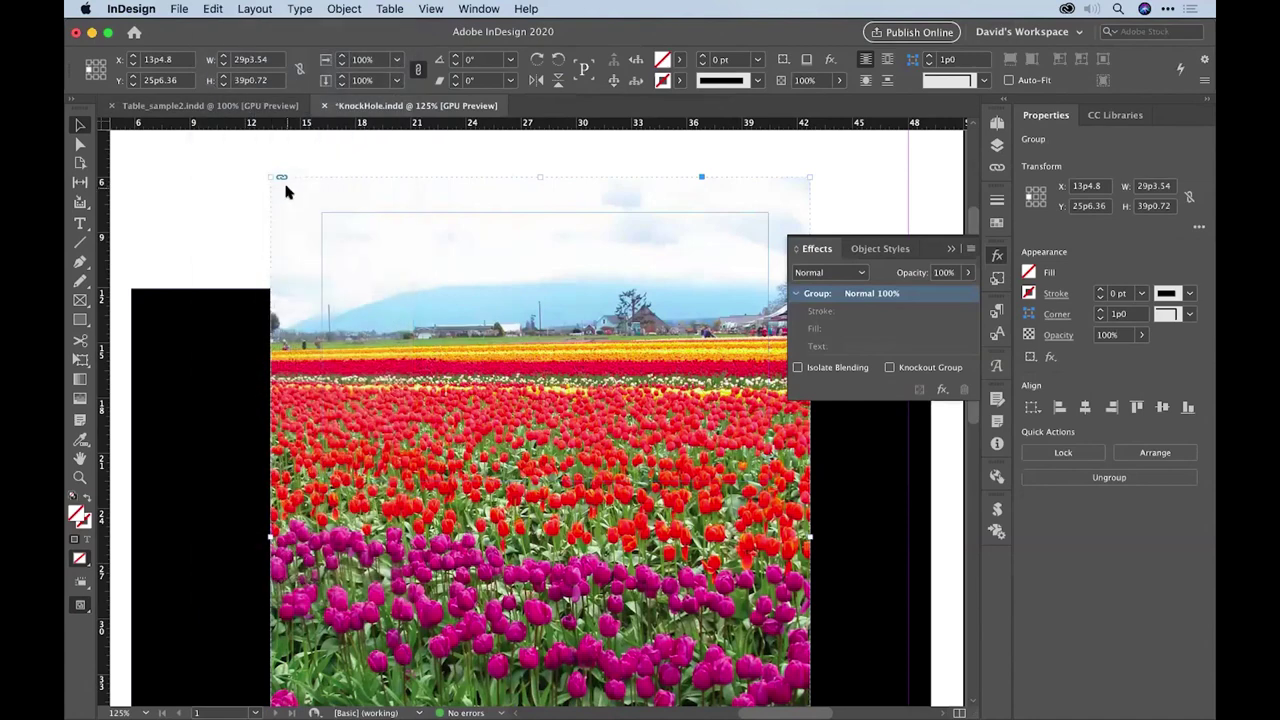
pyautogui.click(971, 249)
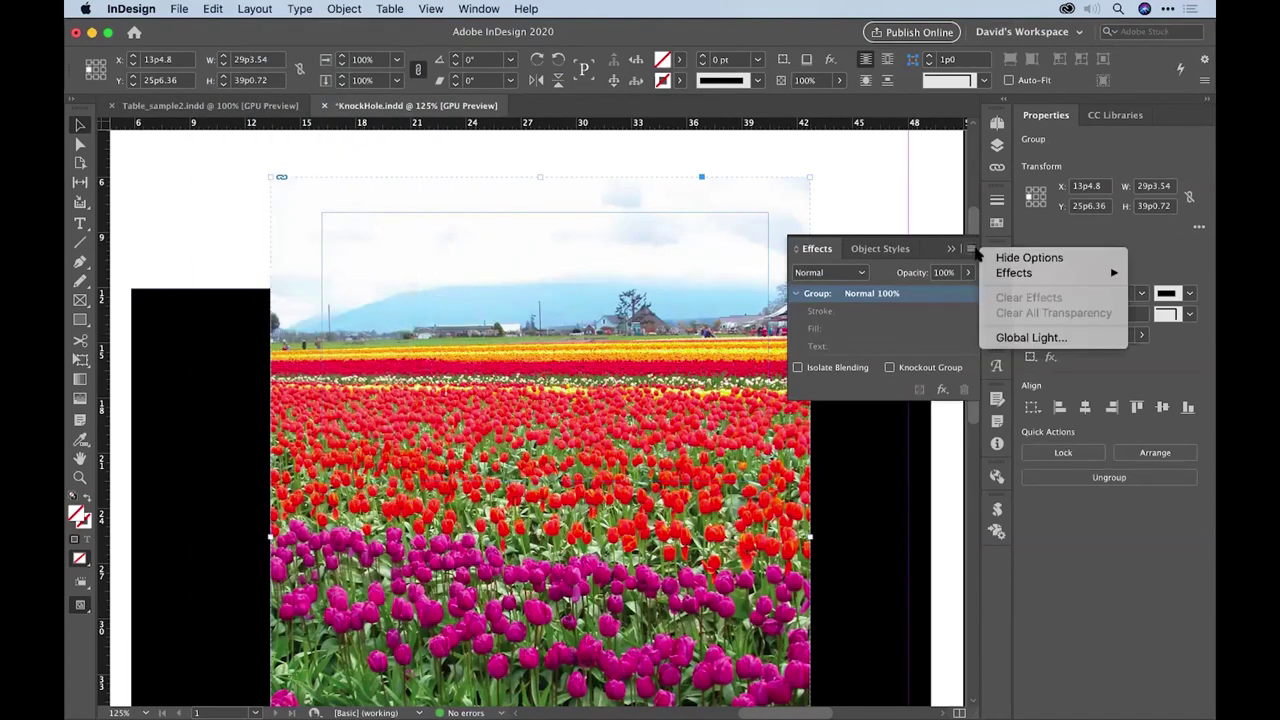
pyautogui.click(963, 210)
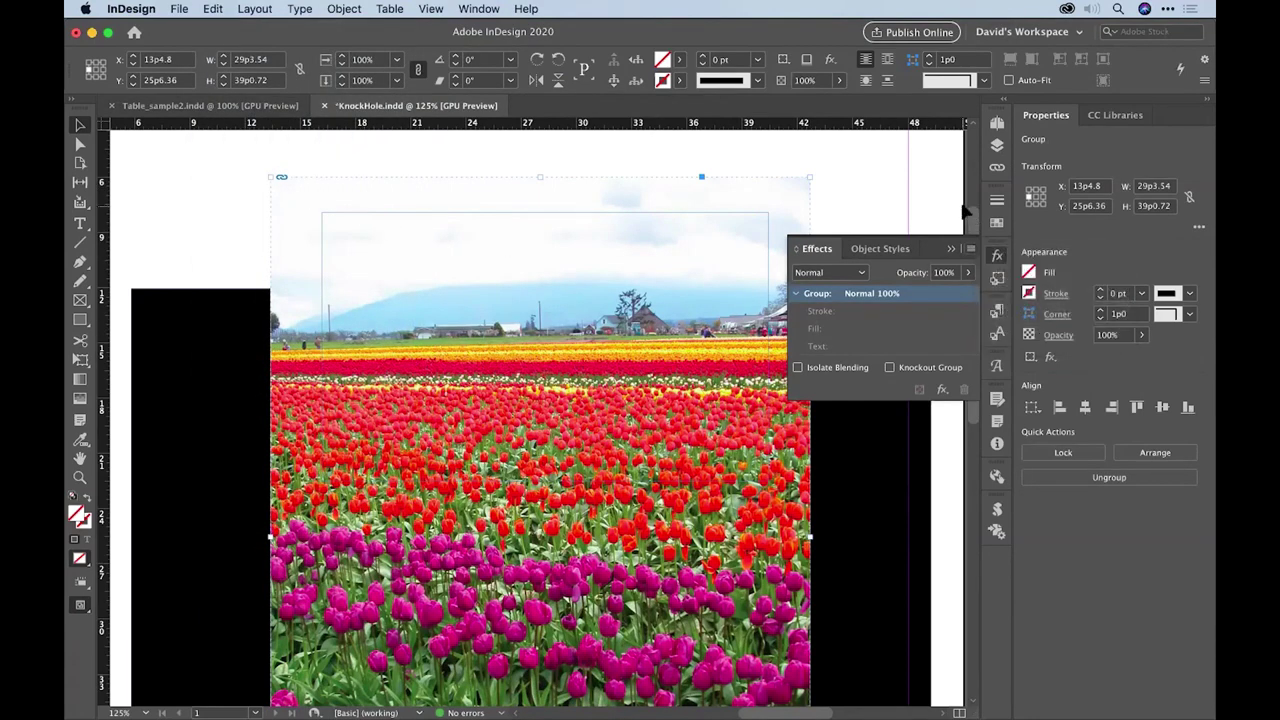
pyautogui.click(889, 368)
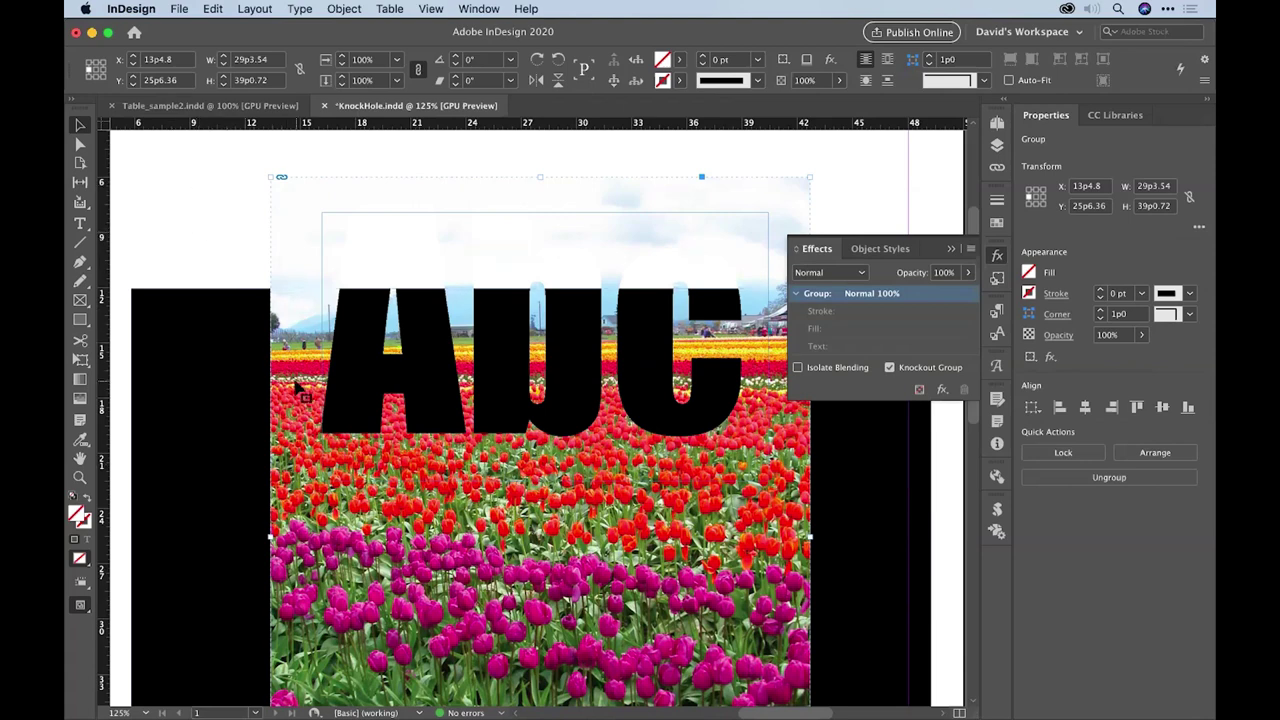
# Fill the background rectangle with yellow and drag the photo group lower on the page
pyautogui.click(264, 390)
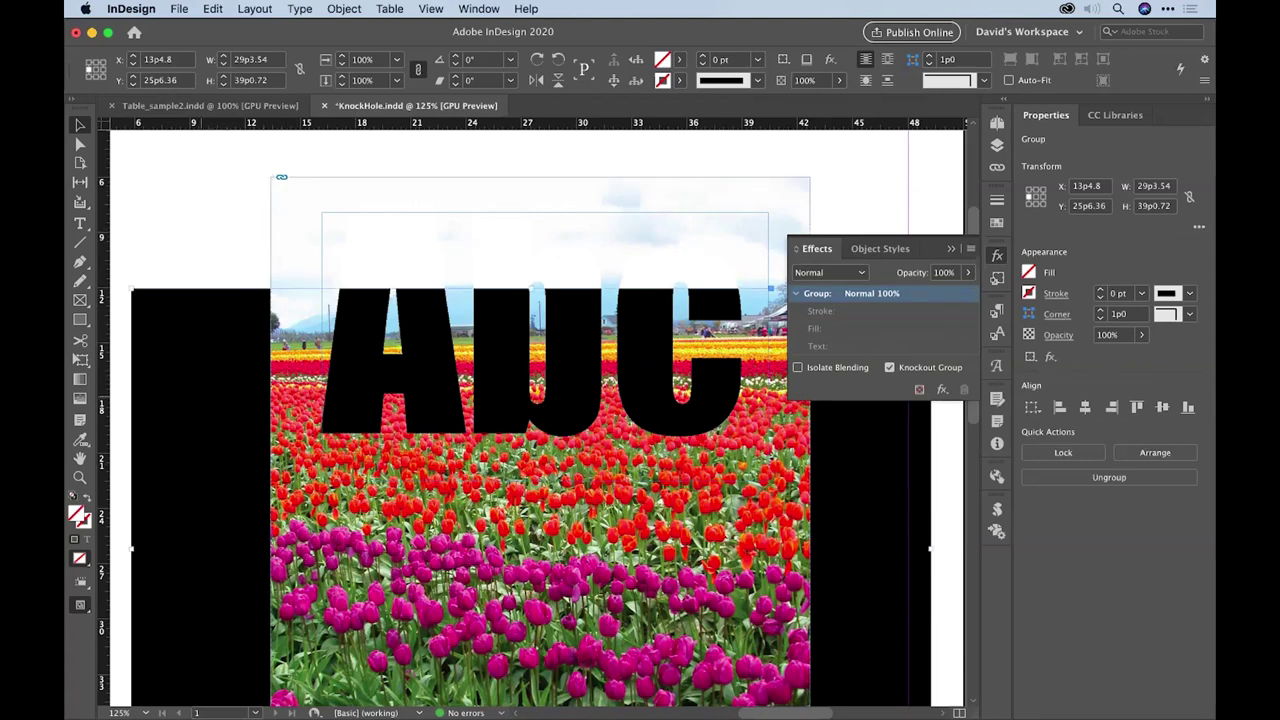
pyautogui.click(679, 60)
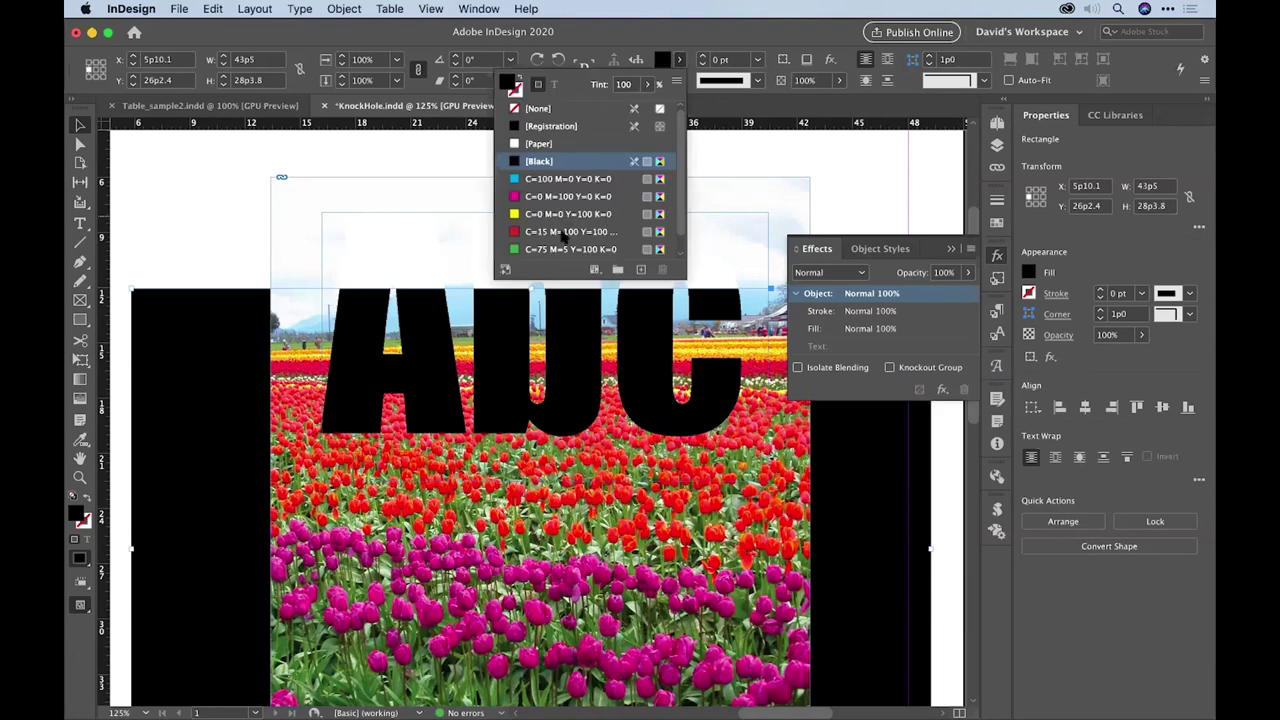
pyautogui.click(536, 215)
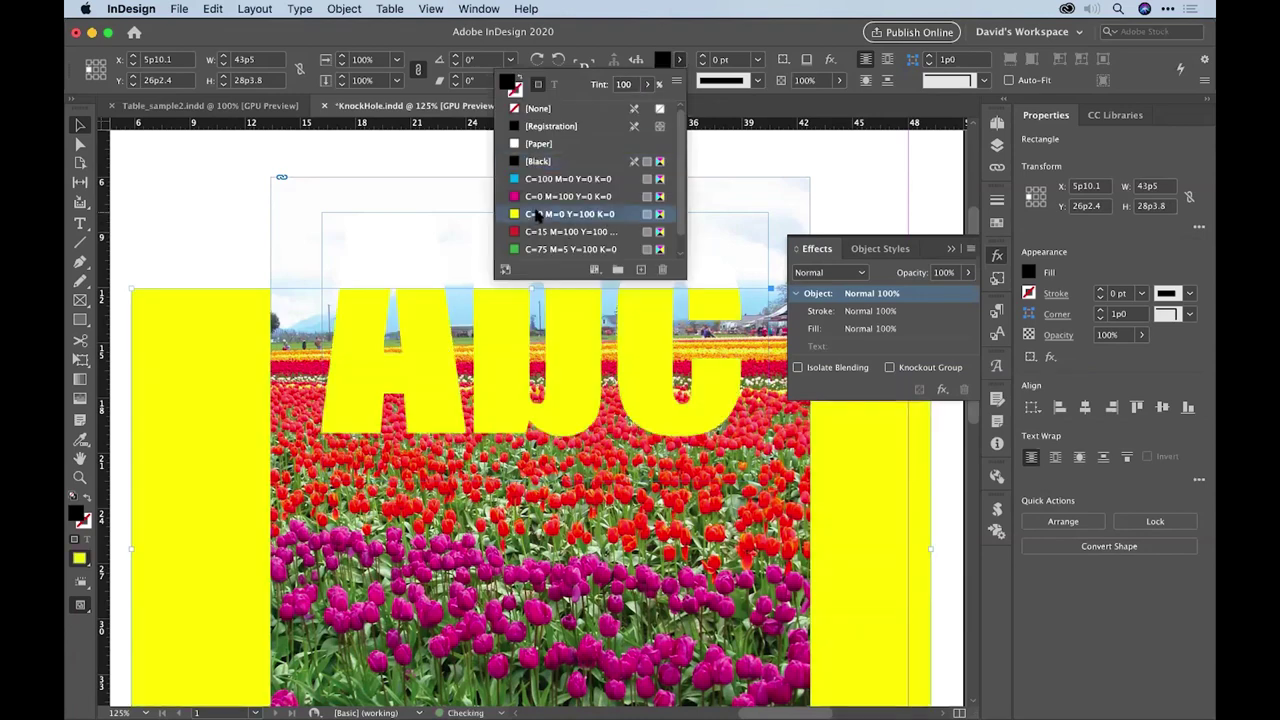
pyautogui.click(222, 217)
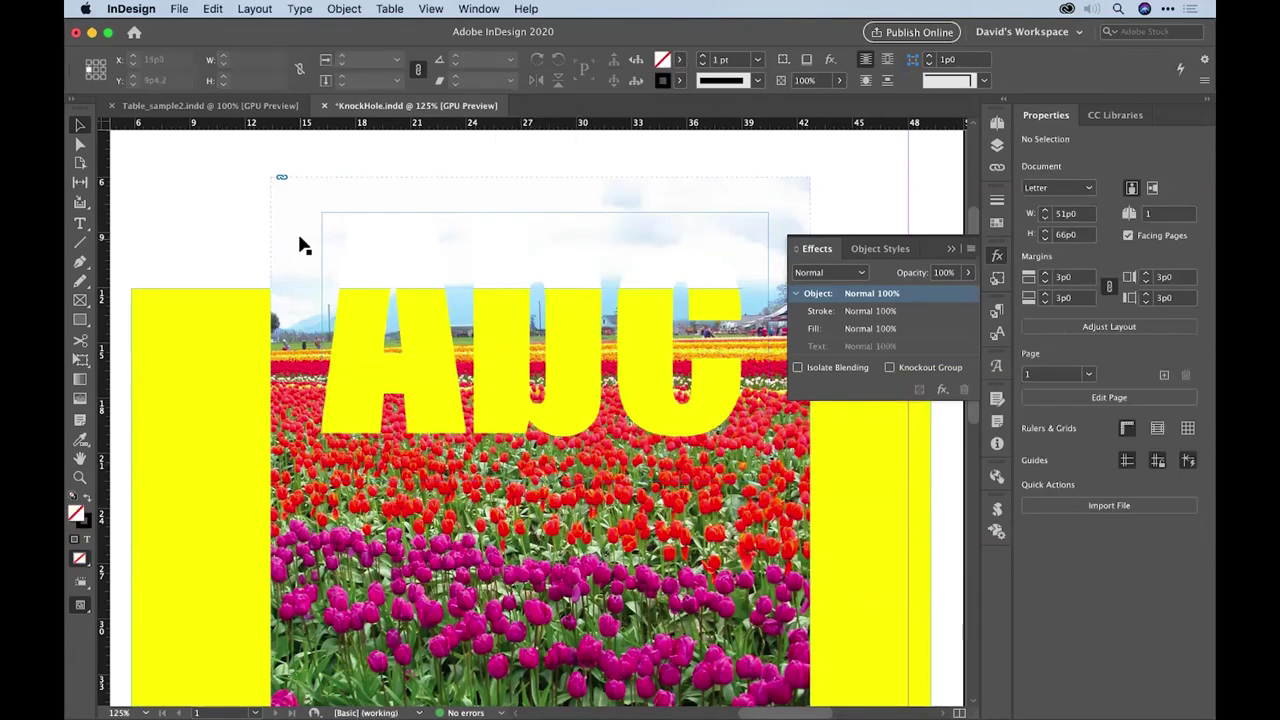
pyautogui.moveTo(297, 214); pyautogui.dragTo(333, 478)
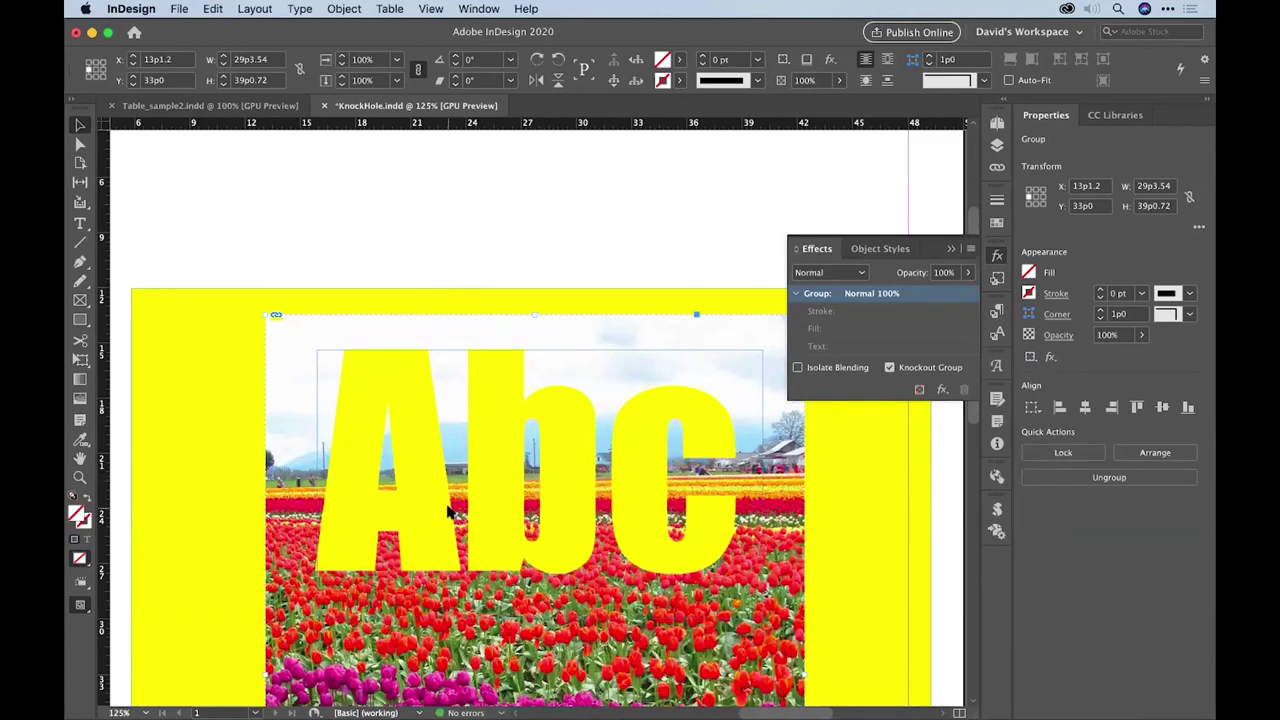
# Zoom to 100% and ungroup the photo and text, accepting the loss of the knockout
pyautogui.press('super+minus')
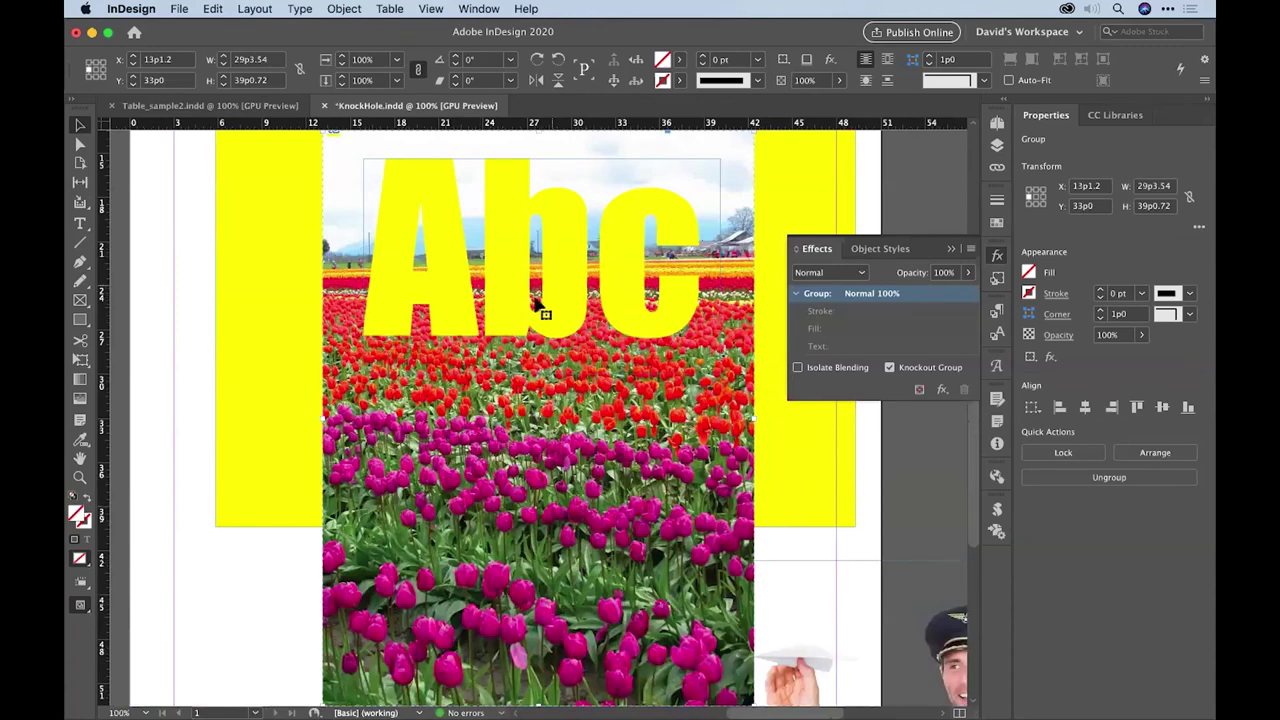
pyautogui.click(344, 8)
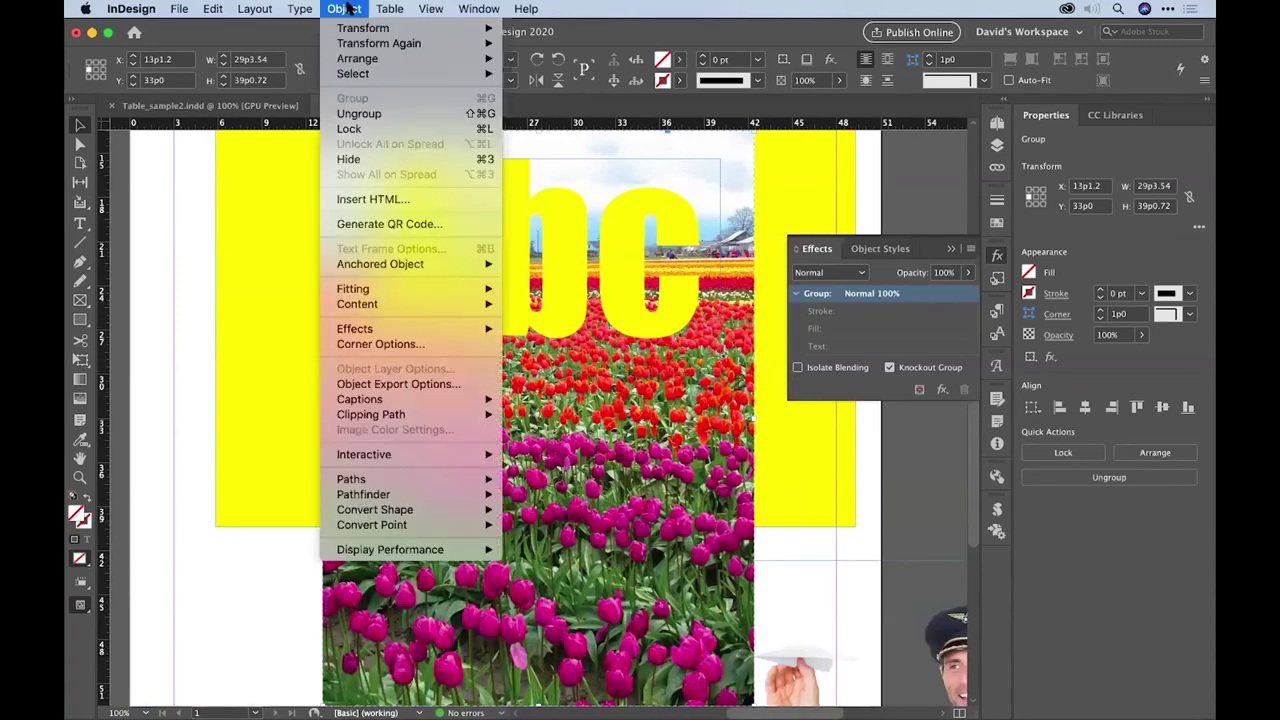
pyautogui.click(359, 114)
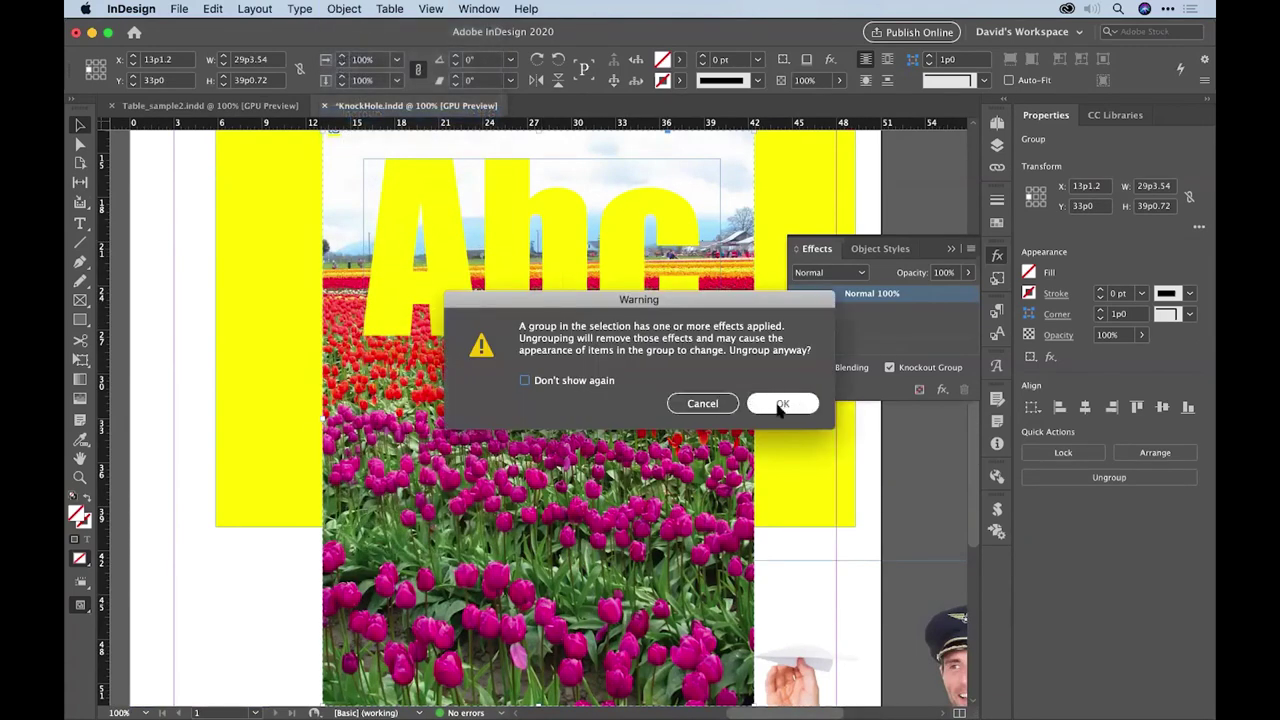
pyautogui.click(780, 404)
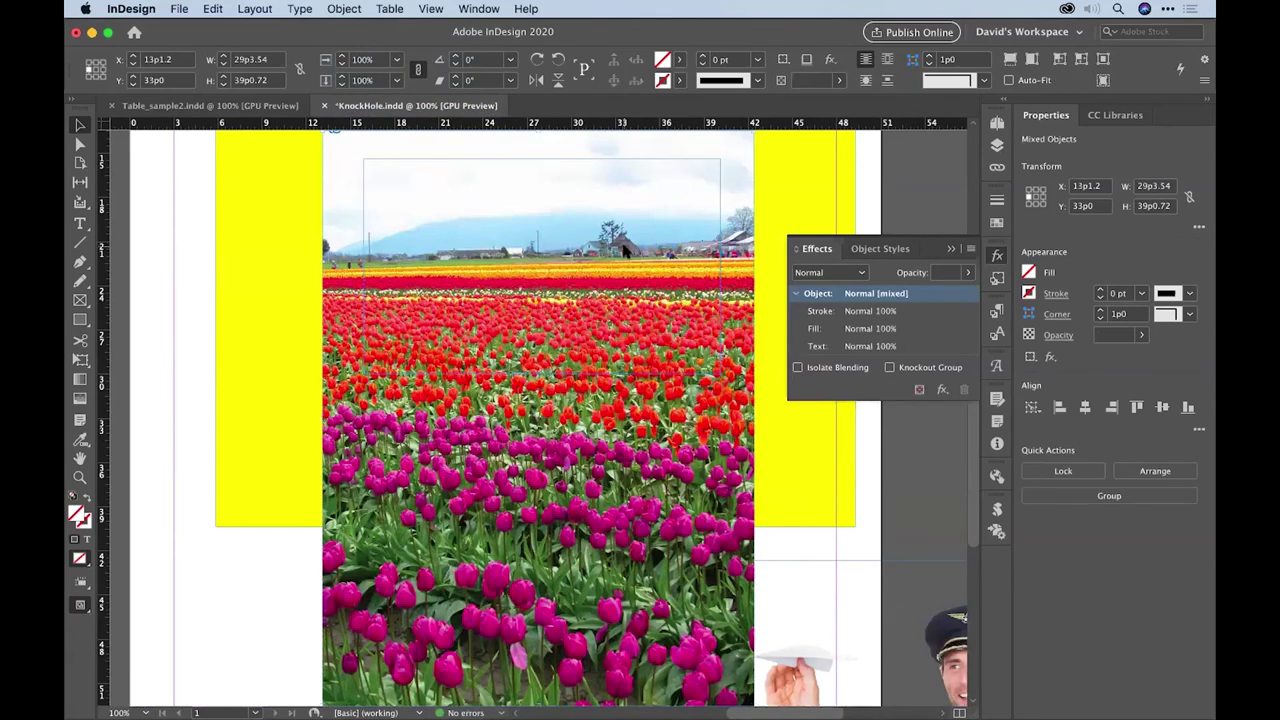
# Delete the leftover empty Abc text frame
pyautogui.click(603, 258)
pyautogui.click(598, 259)
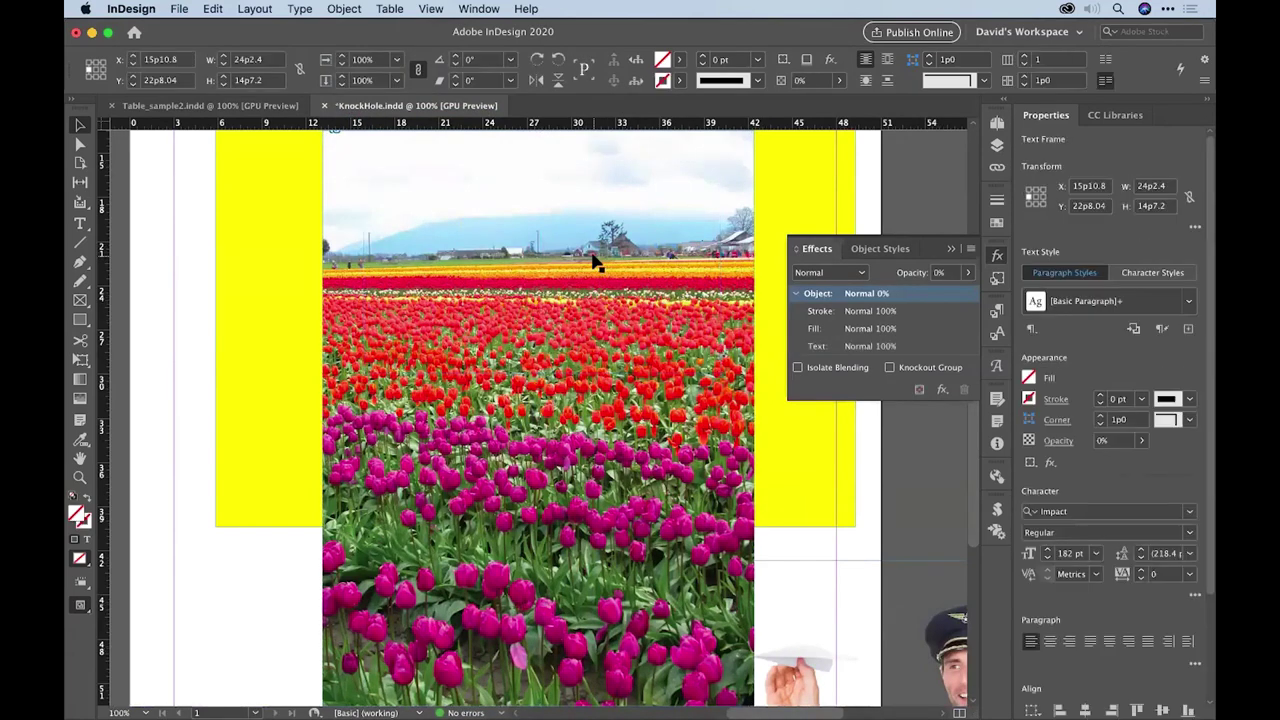
pyautogui.press('Delete')
# Paste the pilot image in front of the tulips and move it up and to the left
pyautogui.click(571, 371)
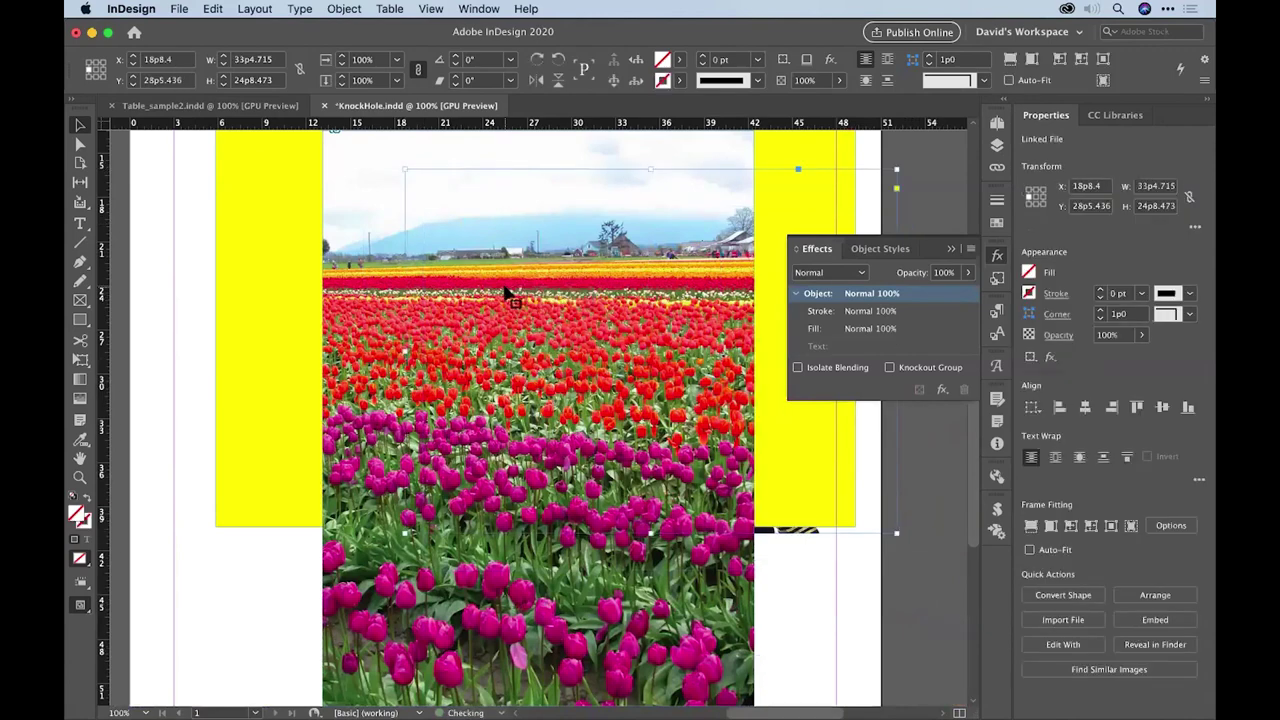
pyautogui.press('super+v')
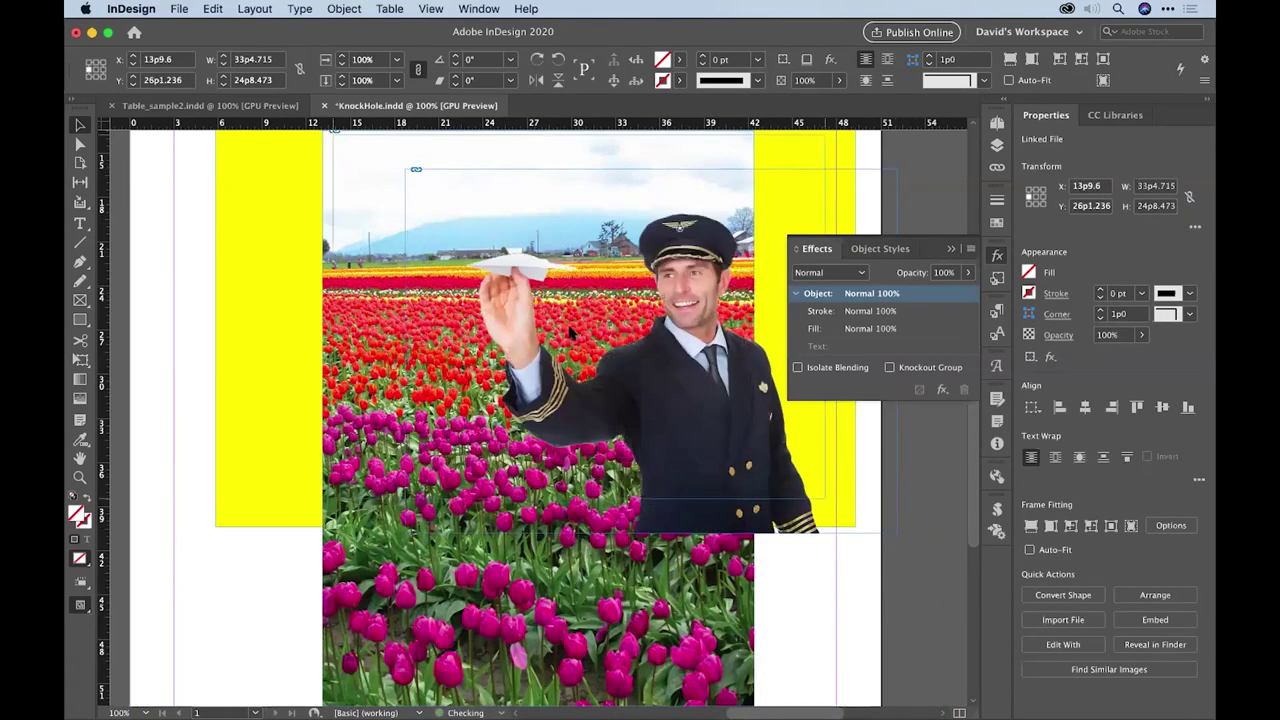
pyautogui.moveTo(565, 332); pyautogui.dragTo(527, 327)
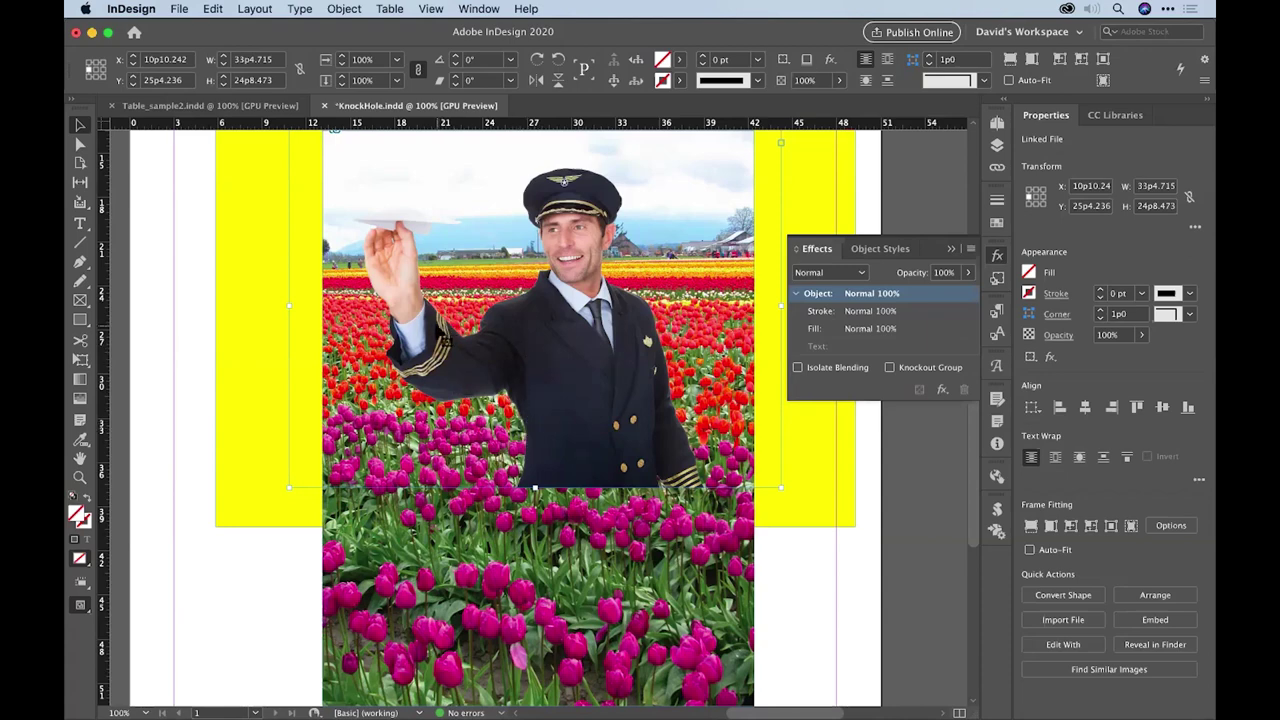
pyautogui.click(341, 9)
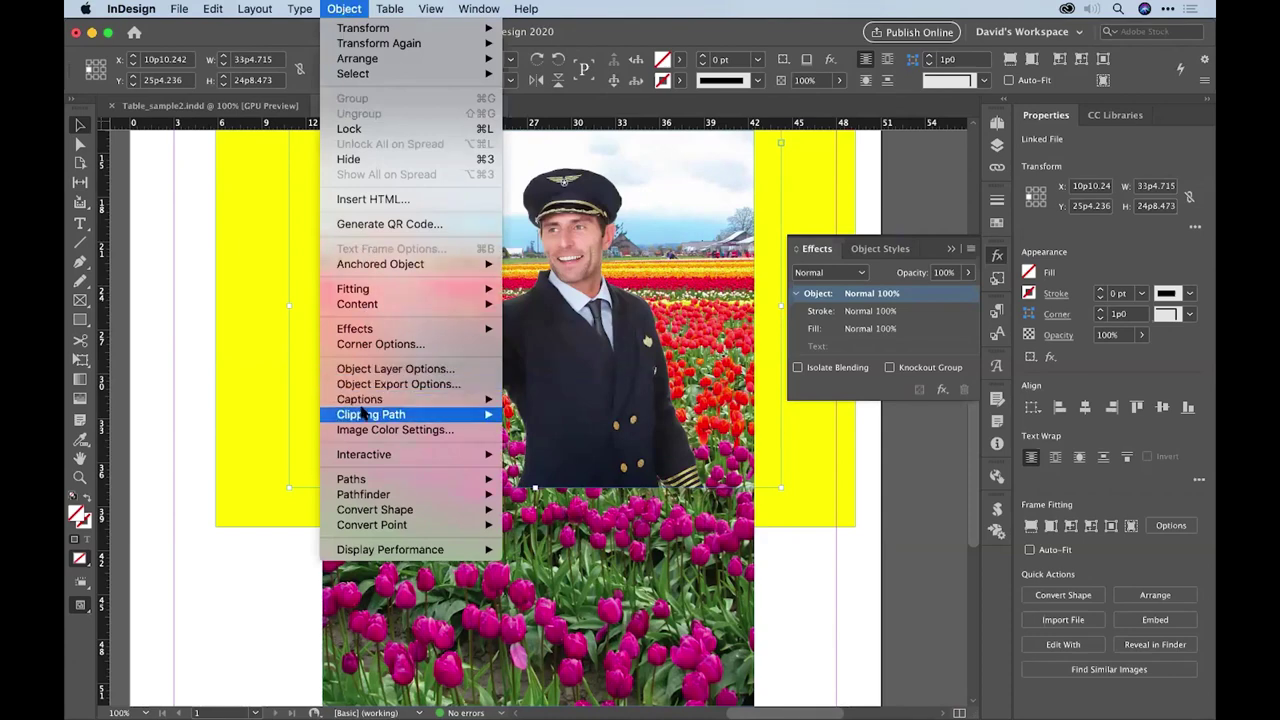
# Set the pilot photo's clipping path type to Alpha Channel
pyautogui.moveTo(362, 414)
pyautogui.click(541, 416)
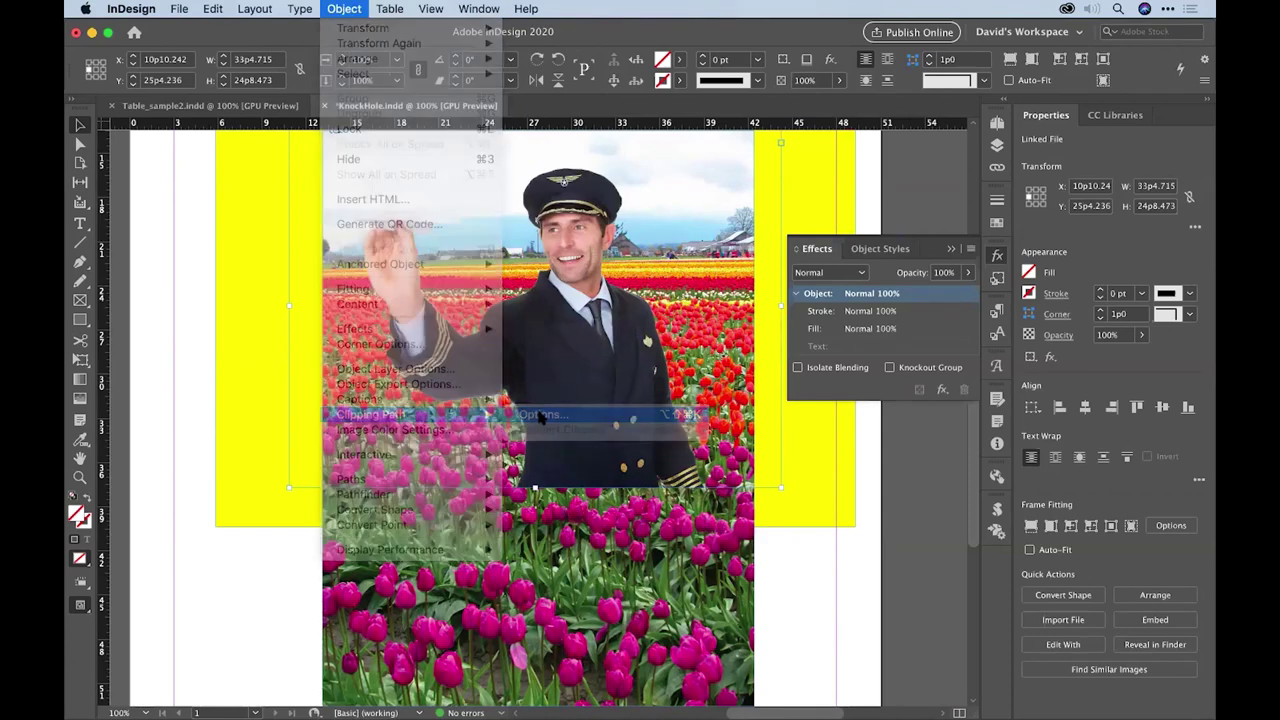
pyautogui.click(561, 268)
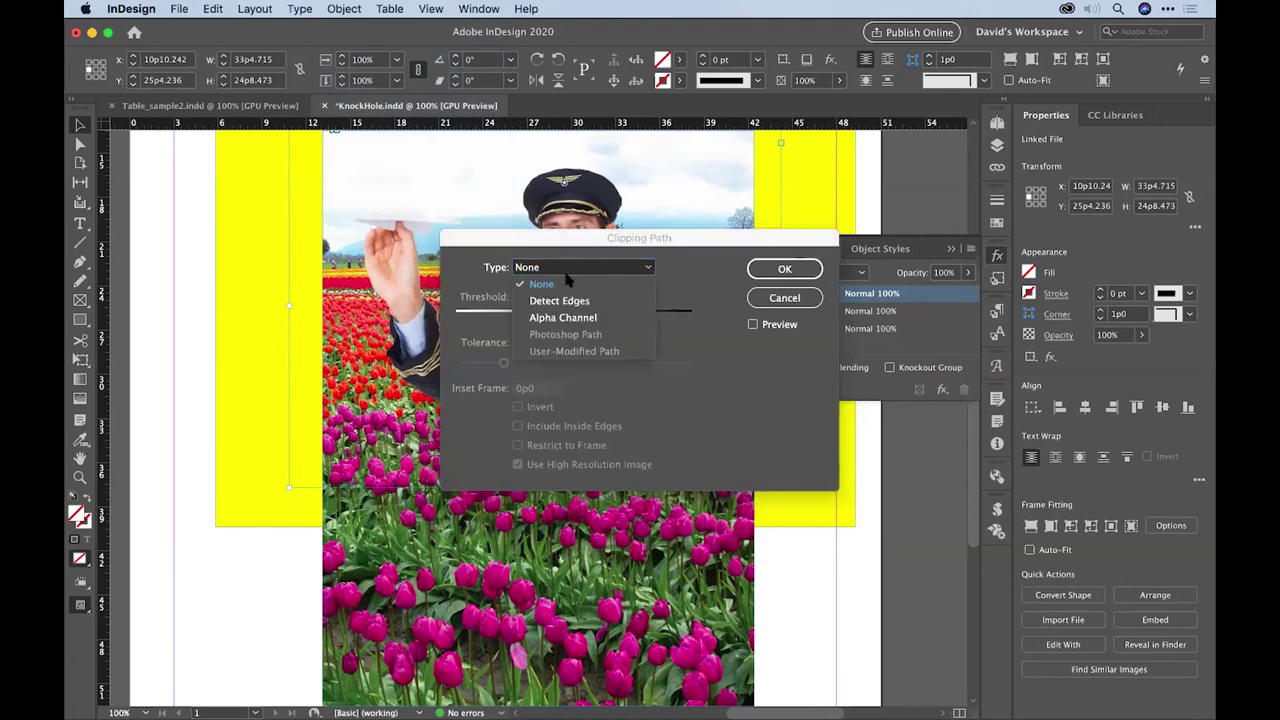
pyautogui.click(564, 318)
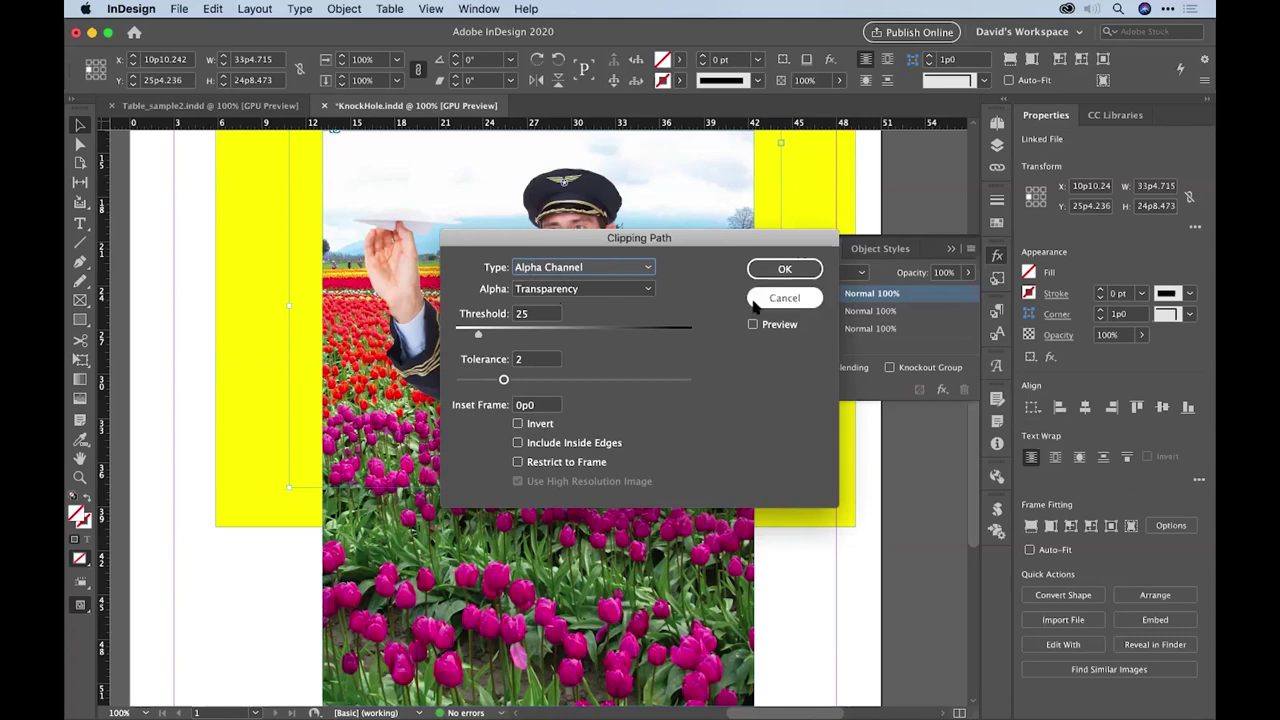
pyautogui.click(775, 266)
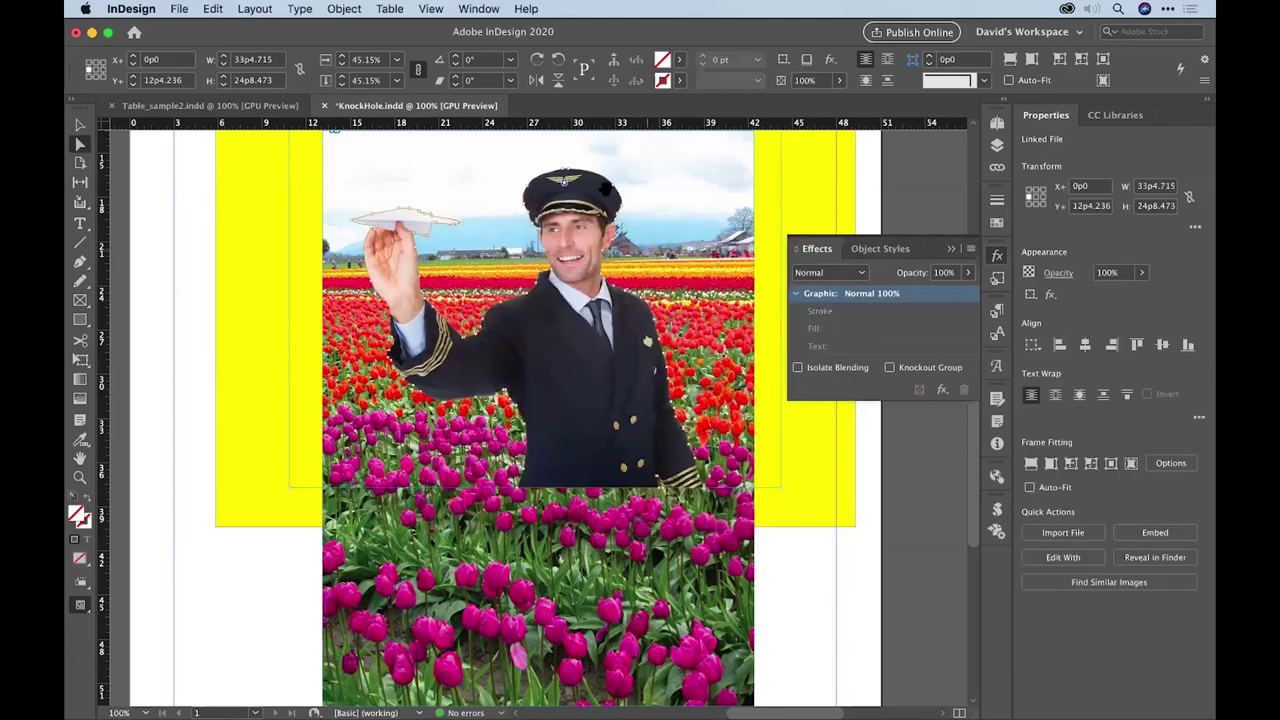
# Convert the pilot's clipping path to a frame and delete the pilot picture inside it
pyautogui.click(81, 126)
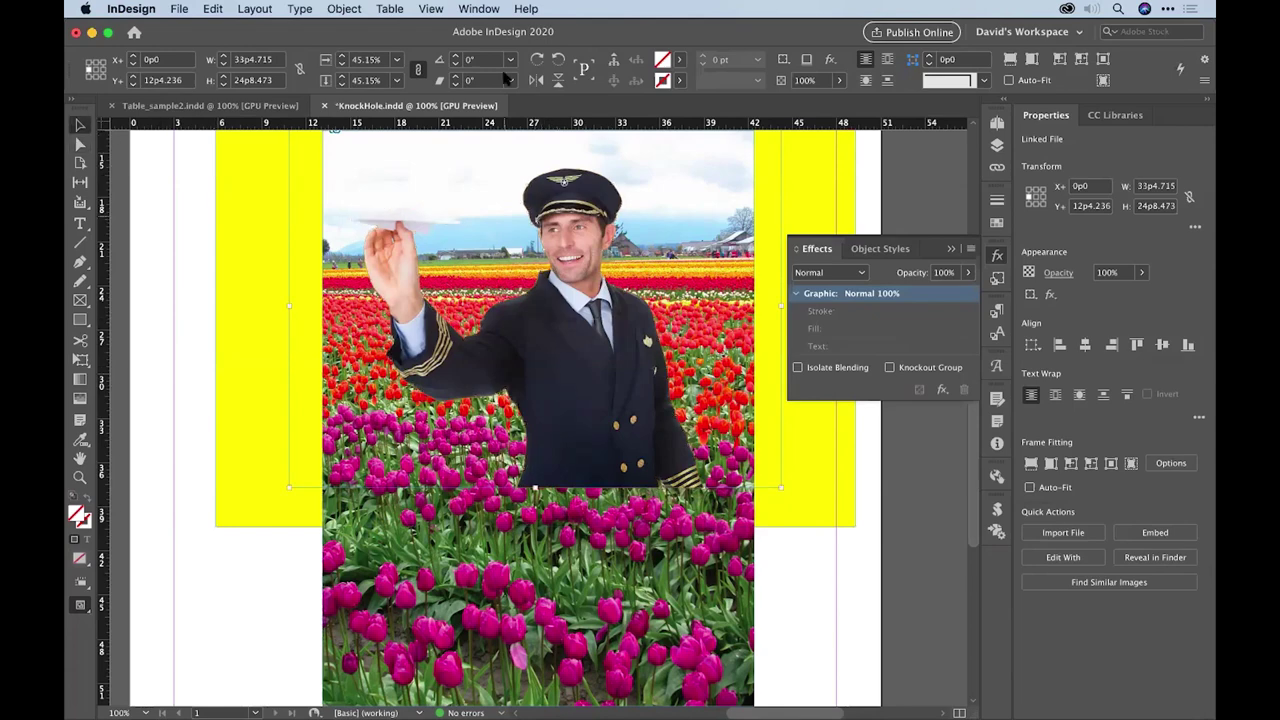
pyautogui.click(340, 9)
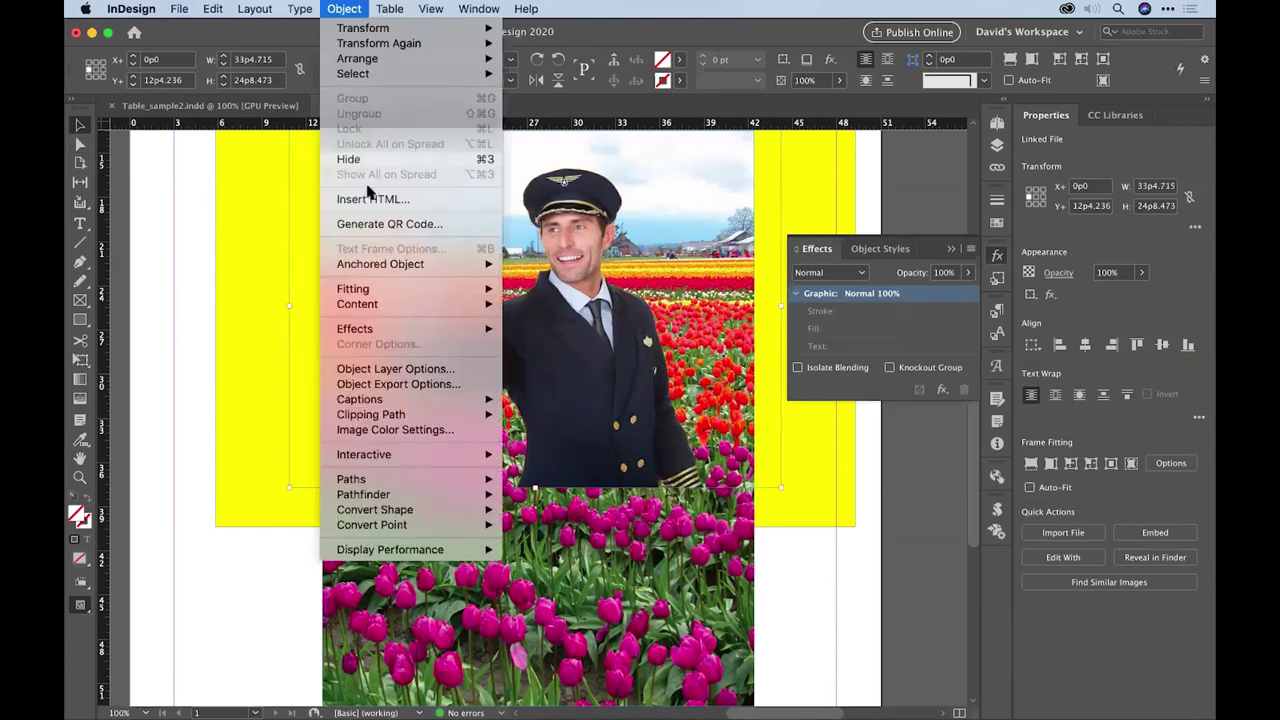
pyautogui.moveTo(366, 416)
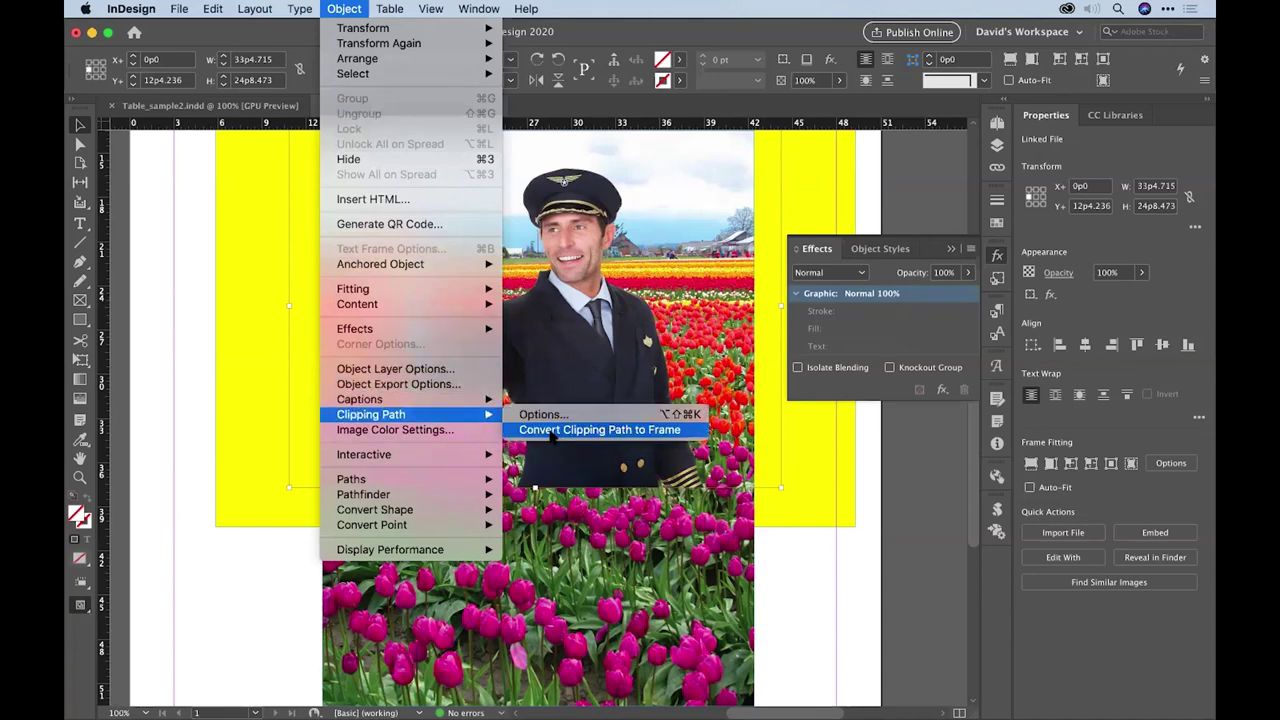
pyautogui.click(614, 430)
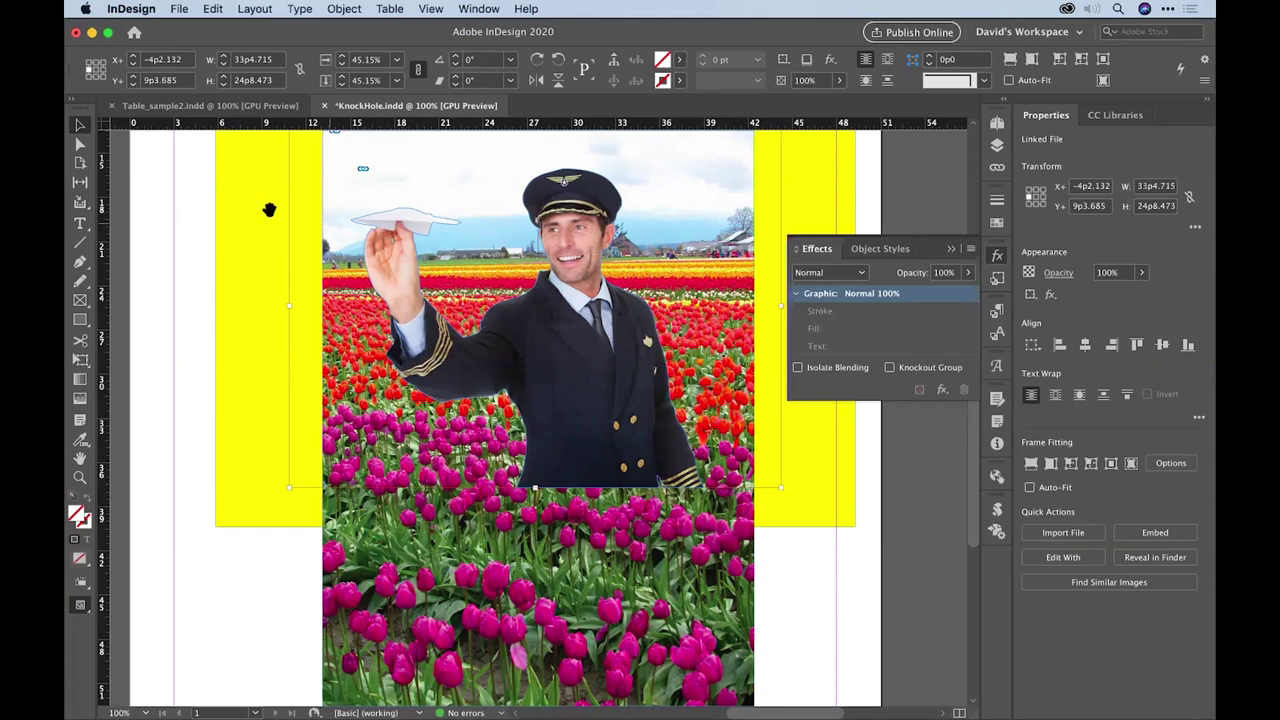
pyautogui.click(80, 144)
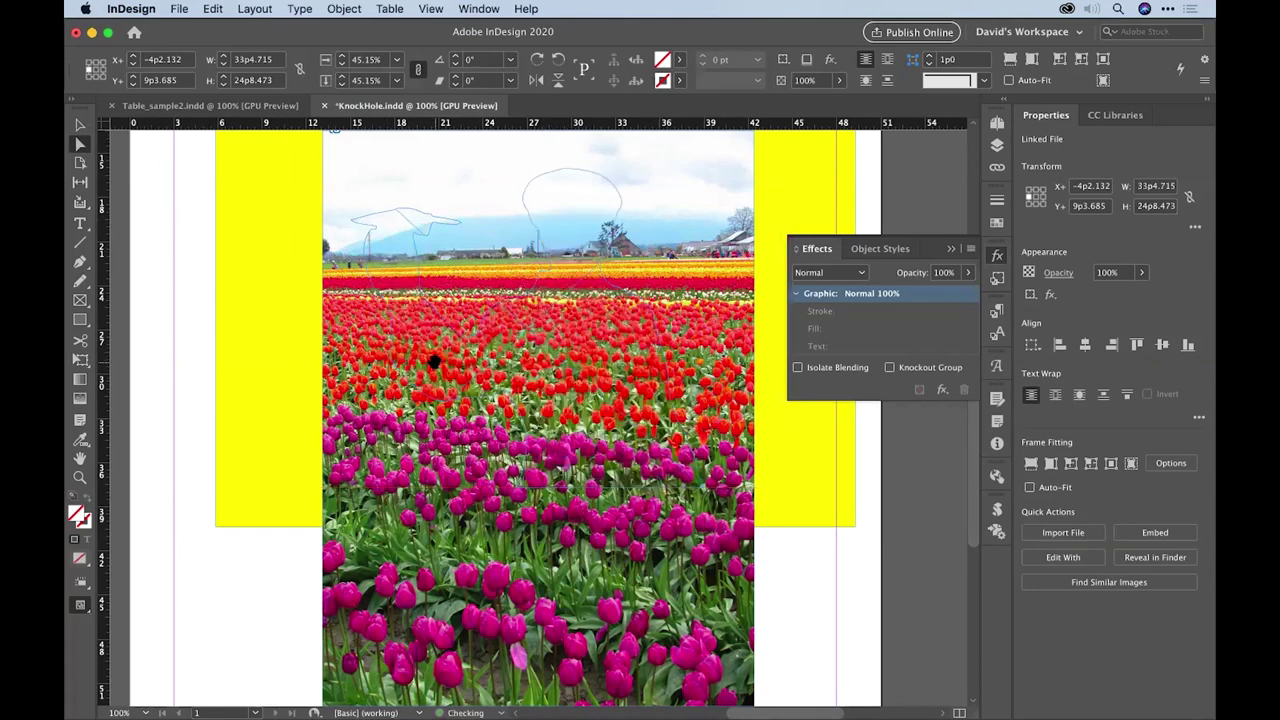
pyautogui.press('BackSpace')
# Fill the empty pilot silhouette frame with the cyan swatch instead of magenta, then reselect it
pyautogui.click(79, 124)
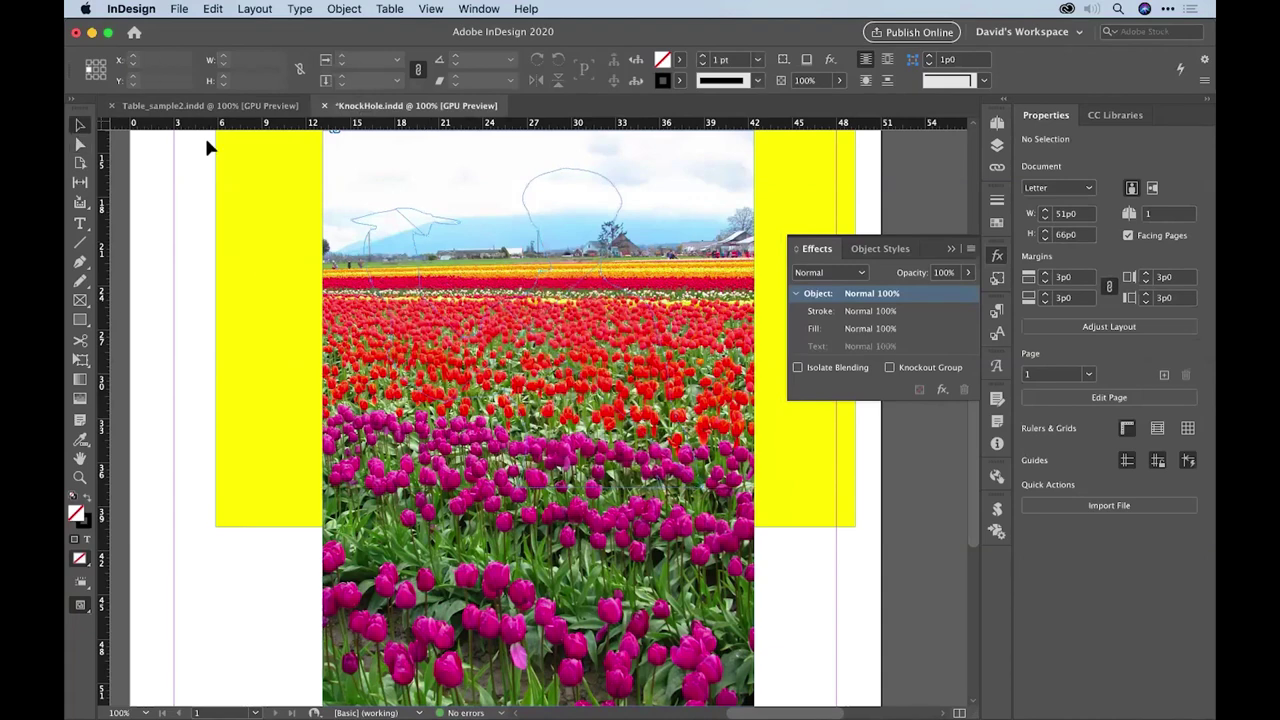
pyautogui.click(566, 234)
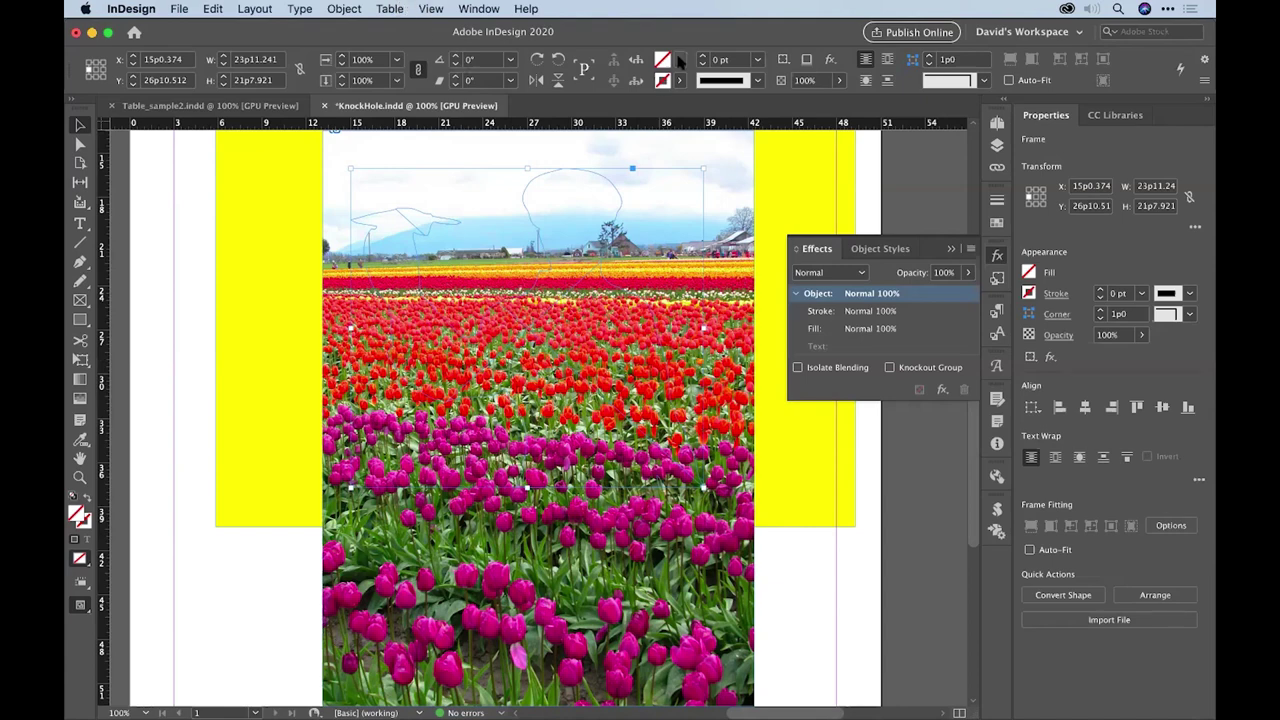
pyautogui.click(680, 60)
pyautogui.click(575, 197)
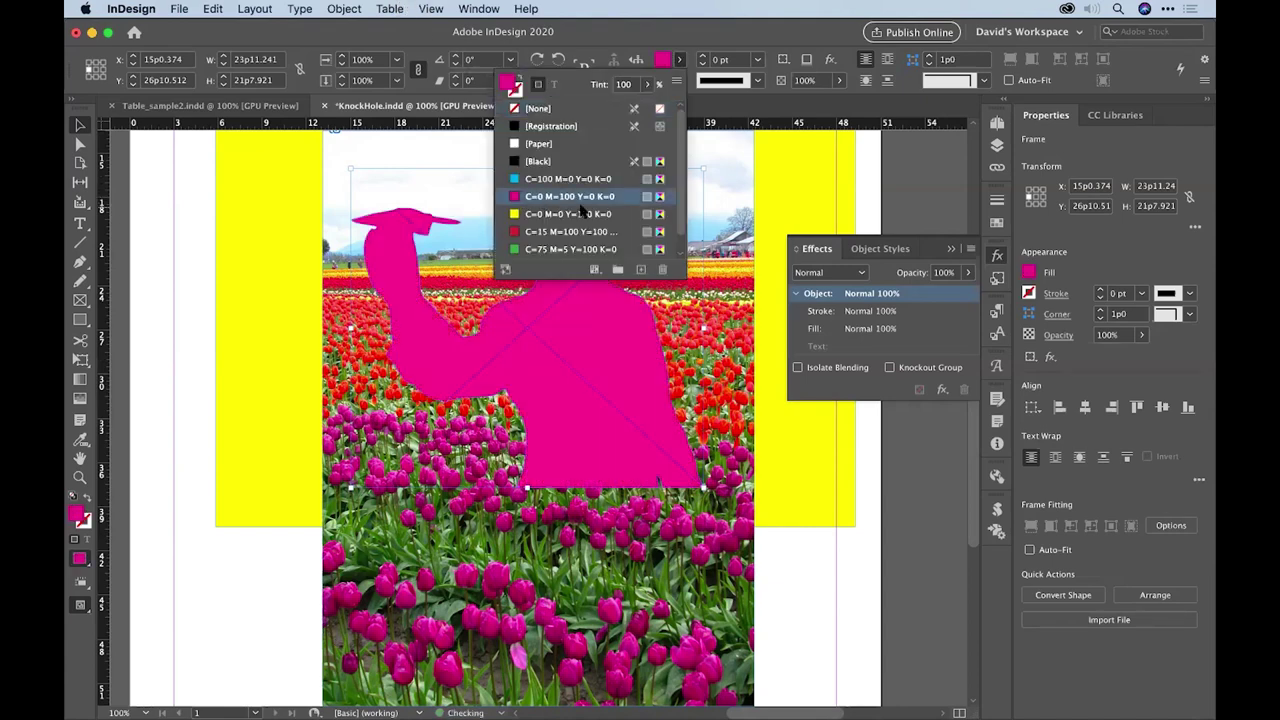
pyautogui.click(557, 178)
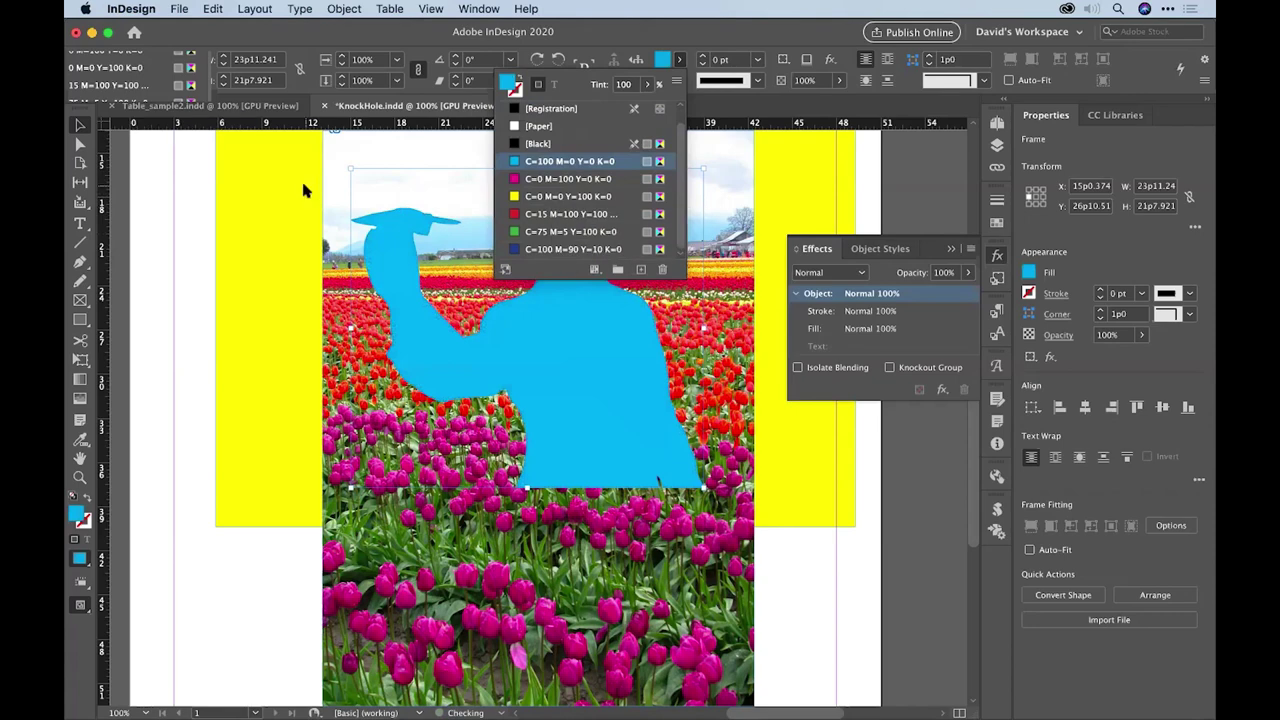
pyautogui.click(163, 197)
pyautogui.click(559, 340)
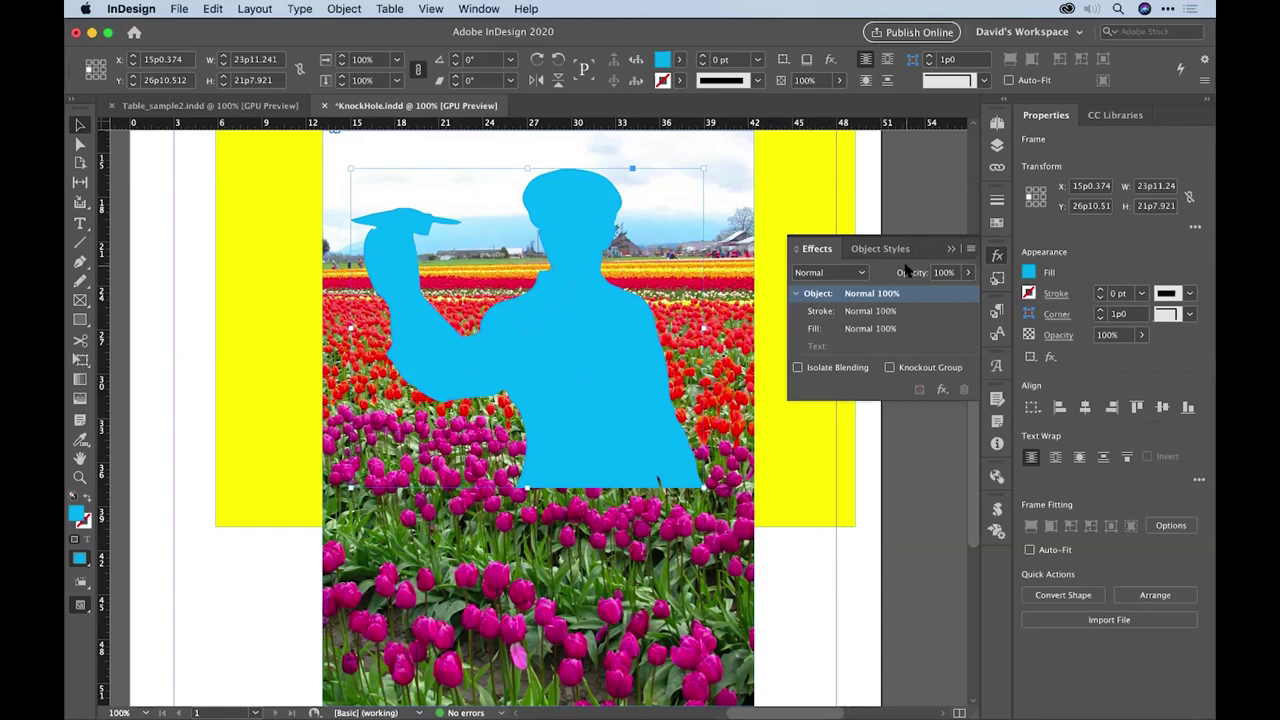
# Set the cyan pilot silhouette's opacity to 0% and group it with the tulip photo
pyautogui.click(909, 273)
pyautogui.write('0')
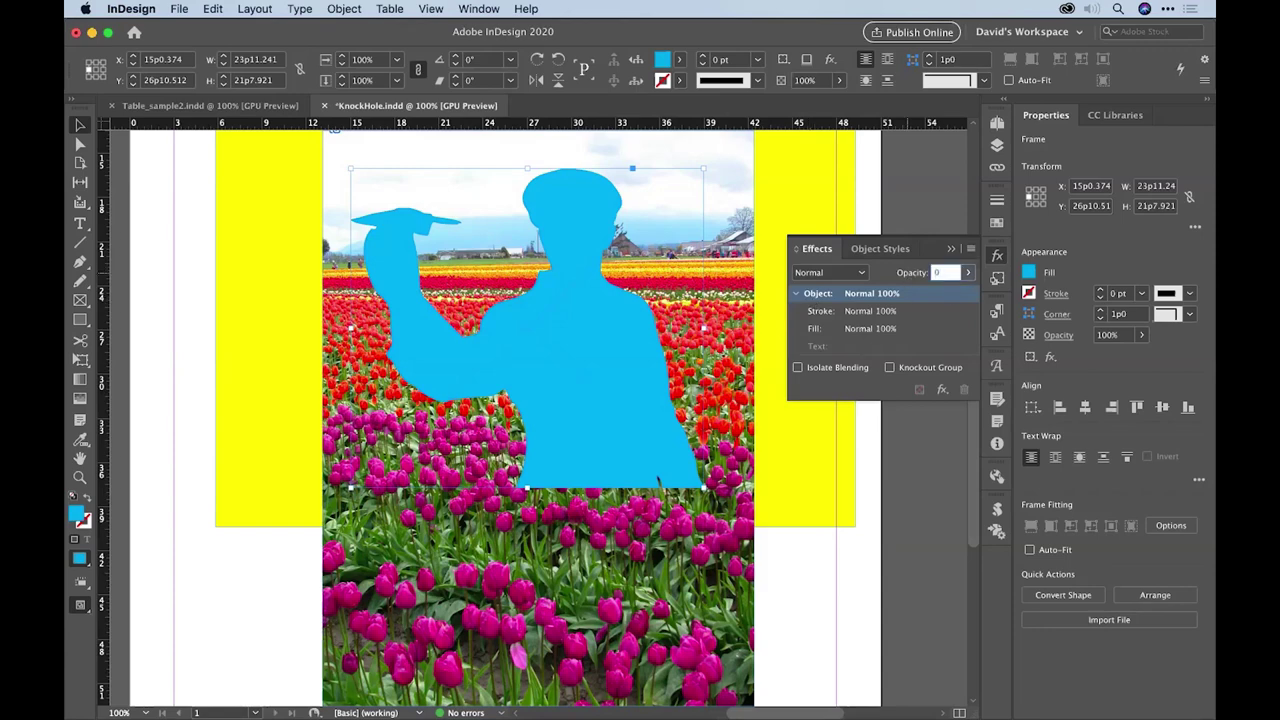
pyautogui.press('Return')
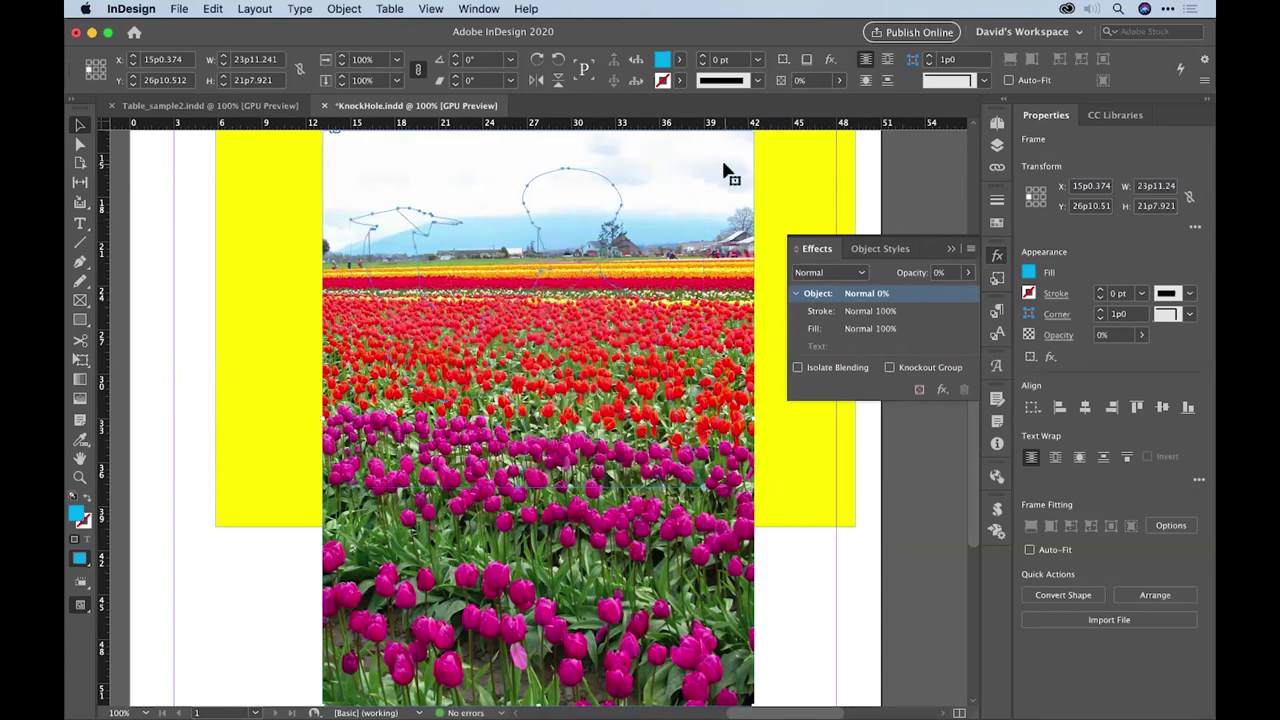
pyautogui.keyDown('shift'); pyautogui.click(727, 172); pyautogui.keyUp('shift')
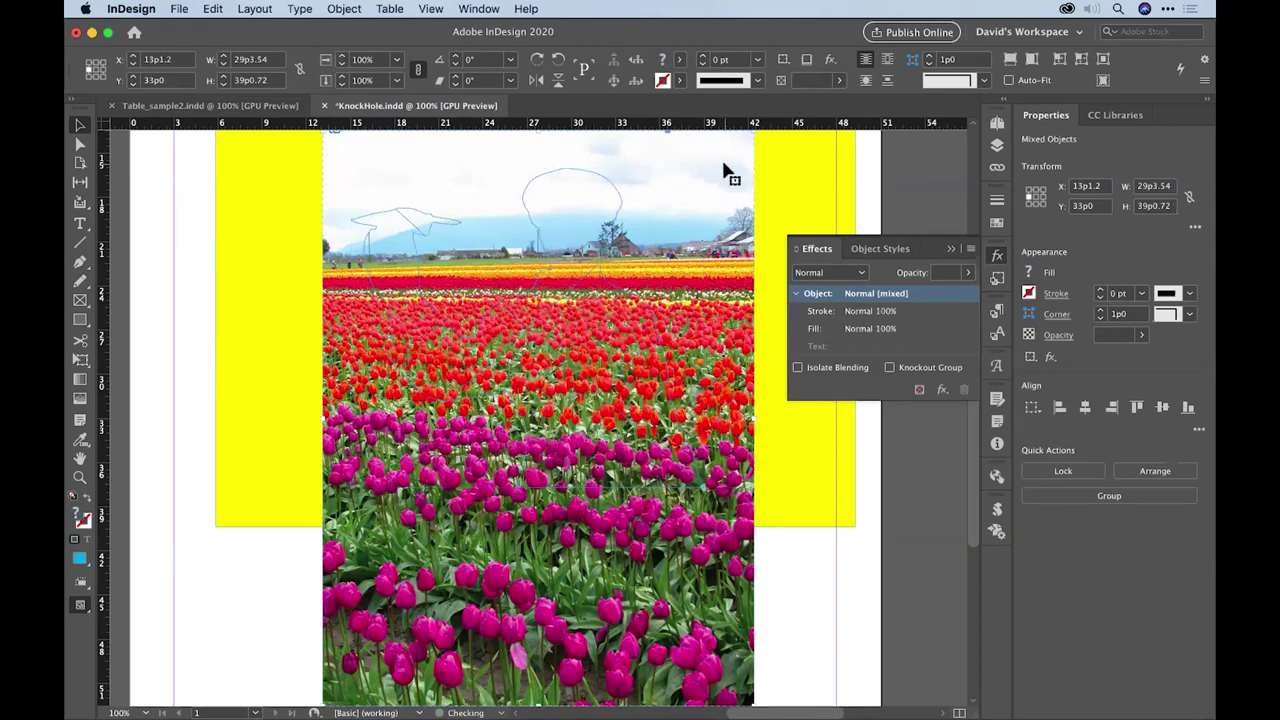
pyautogui.press('super+g')
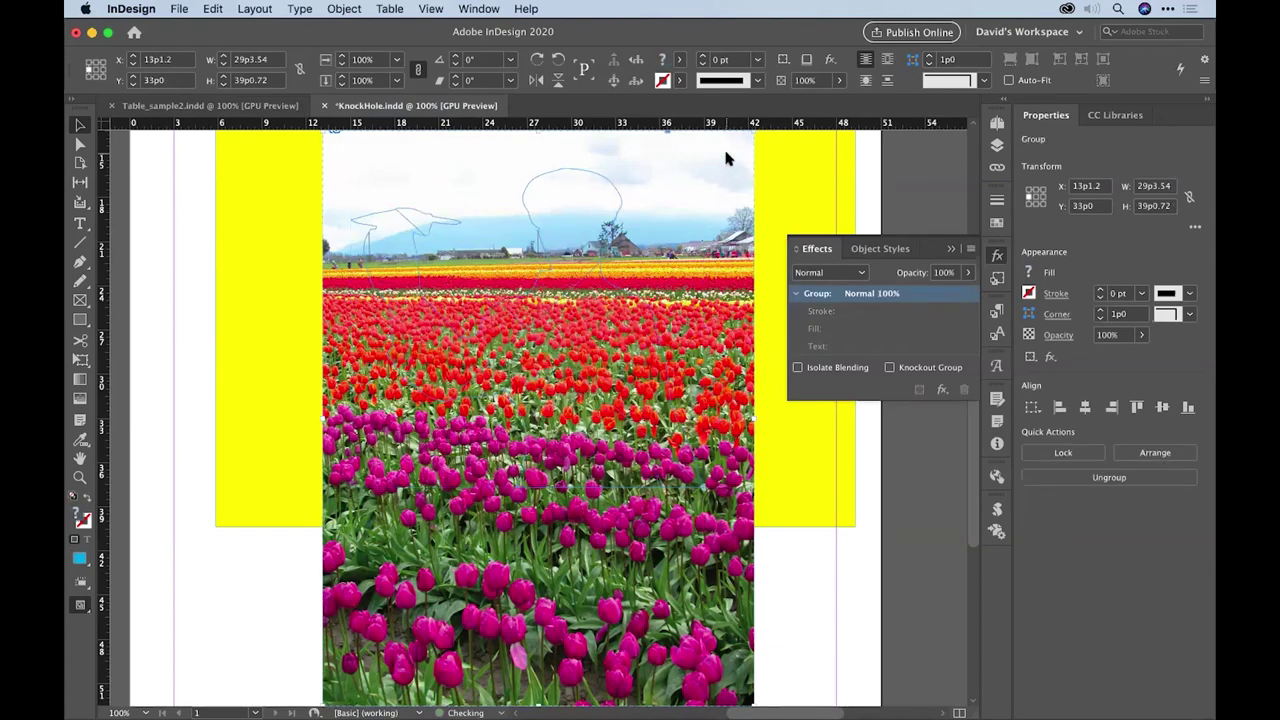
# Turn on Knockout Group, move the photo group right and down, and shift the silhouette hole up-left
pyautogui.click(890, 368)
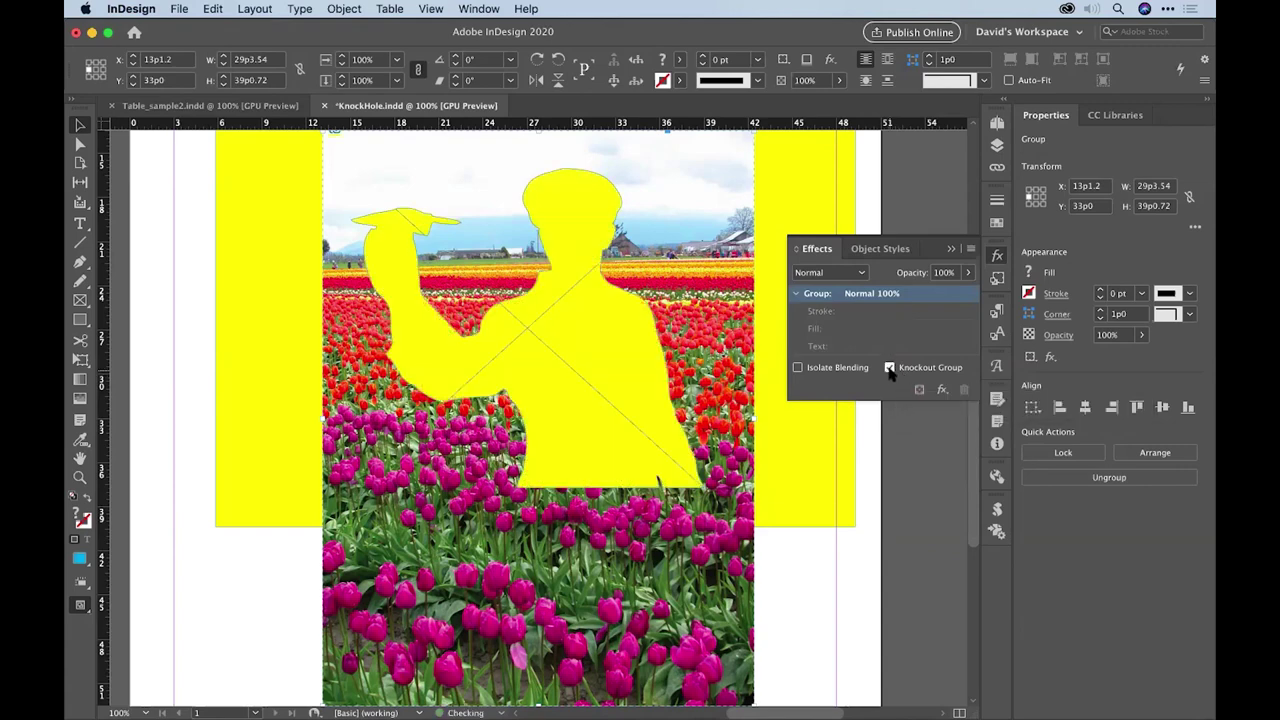
pyautogui.click(201, 184)
pyautogui.moveTo(408, 420); pyautogui.dragTo(543, 493)
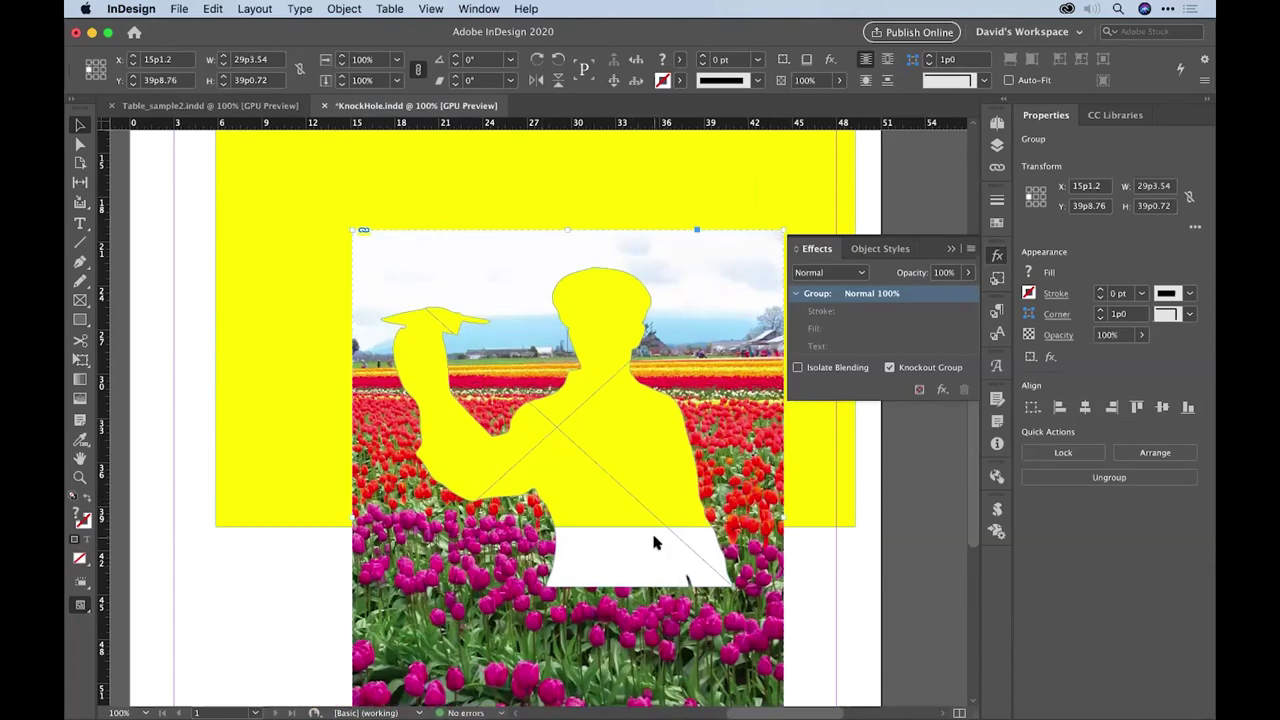
pyautogui.doubleClick(662, 493)
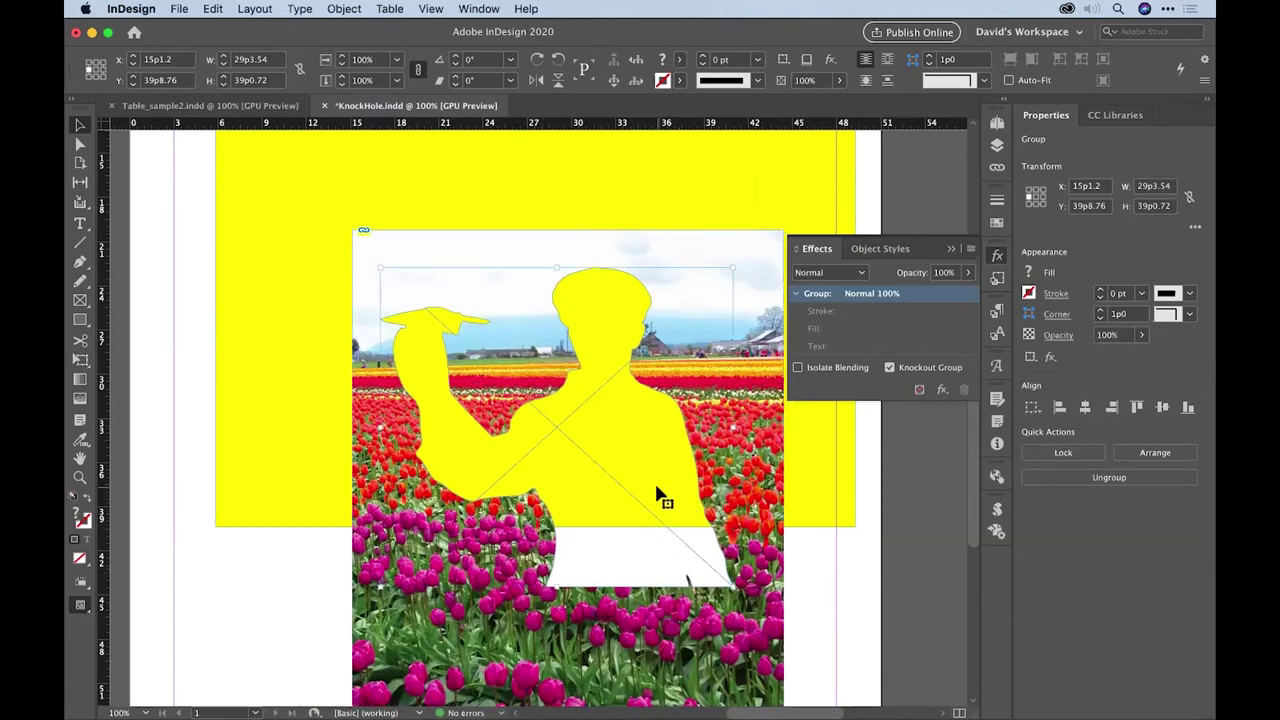
pyautogui.moveTo(625, 410); pyautogui.dragTo(560, 396)
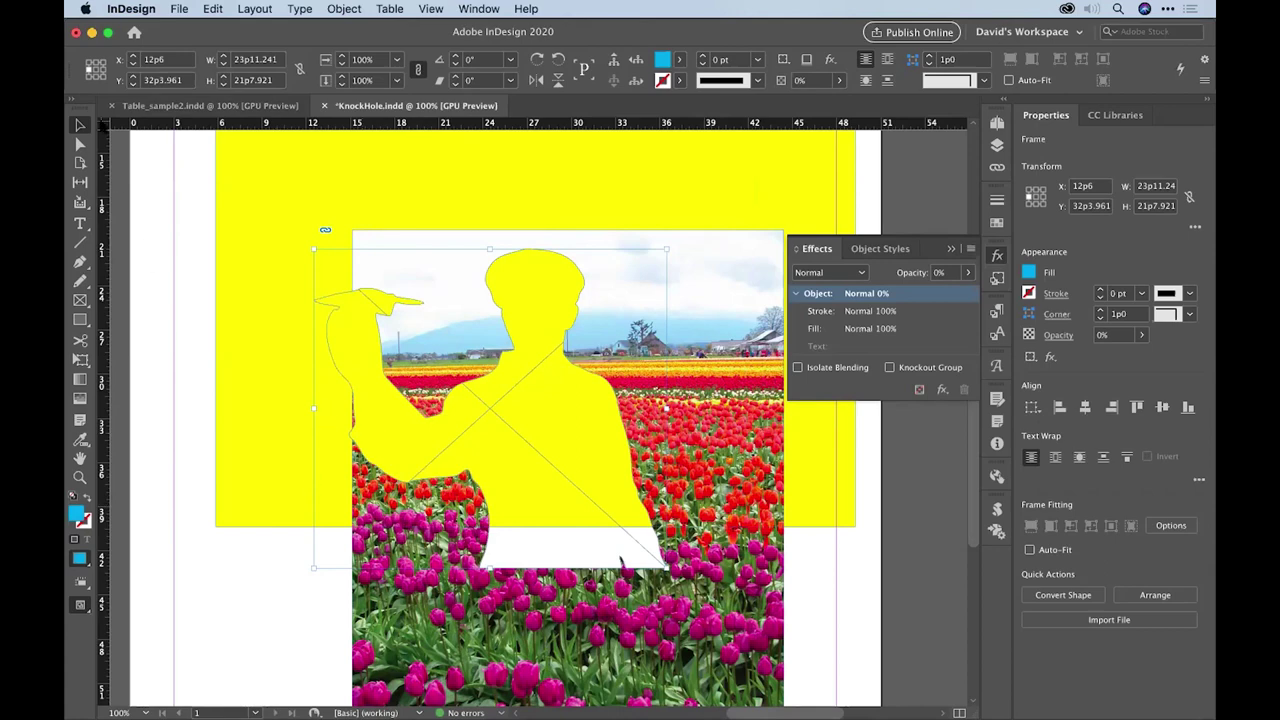
# Drag the silhouette head's anchors and segments into a flat hat crown and brim, then fit the page
pyautogui.click(82, 144)
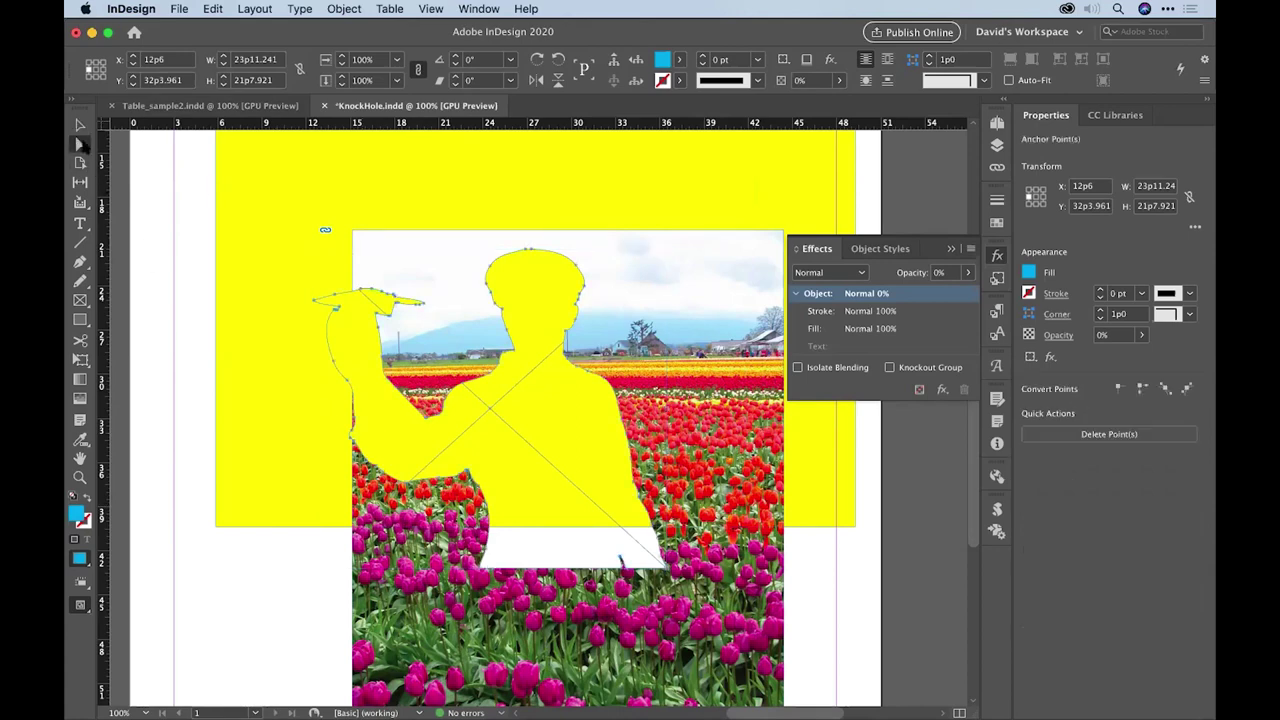
pyautogui.moveTo(523, 252)
pyautogui.mouseDown()
pyautogui.moveTo(514, 240)
pyautogui.moveTo(528, 262)
pyautogui.moveTo(510, 252)
pyautogui.mouseUp()
pyautogui.click(515, 253)
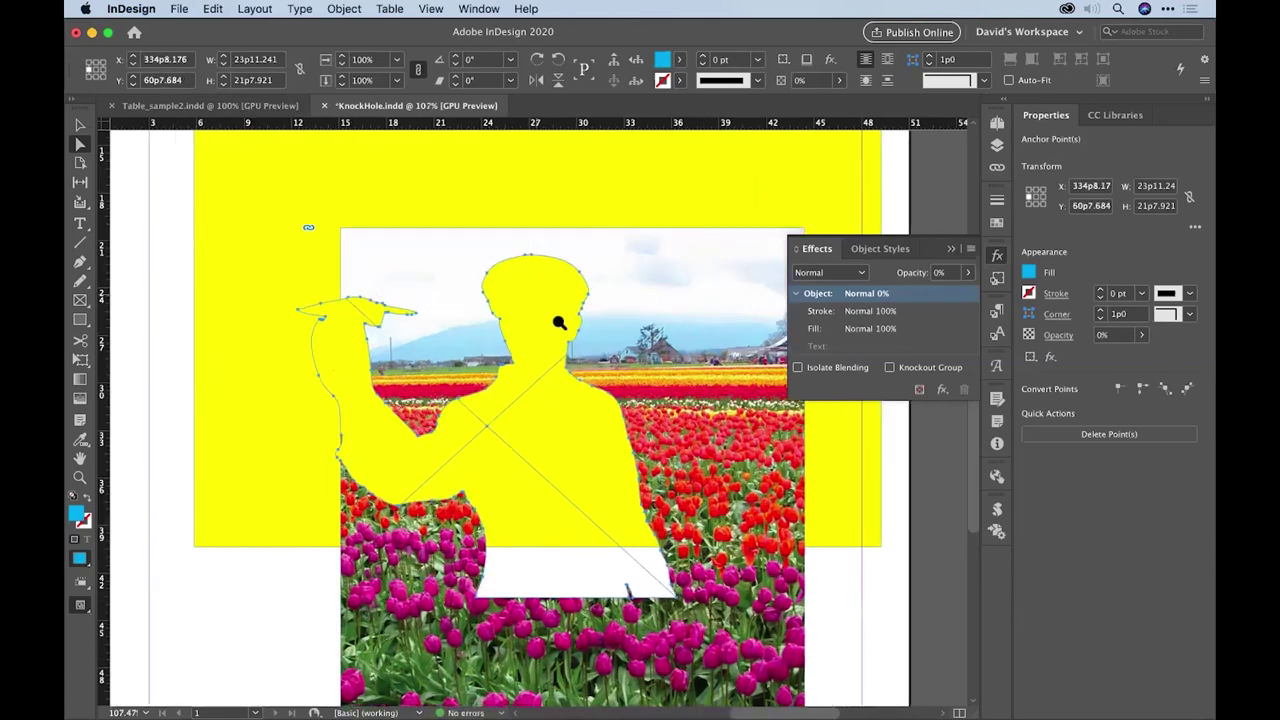
pyautogui.scroll(3, 517, 255)
pyautogui.click(534, 260)
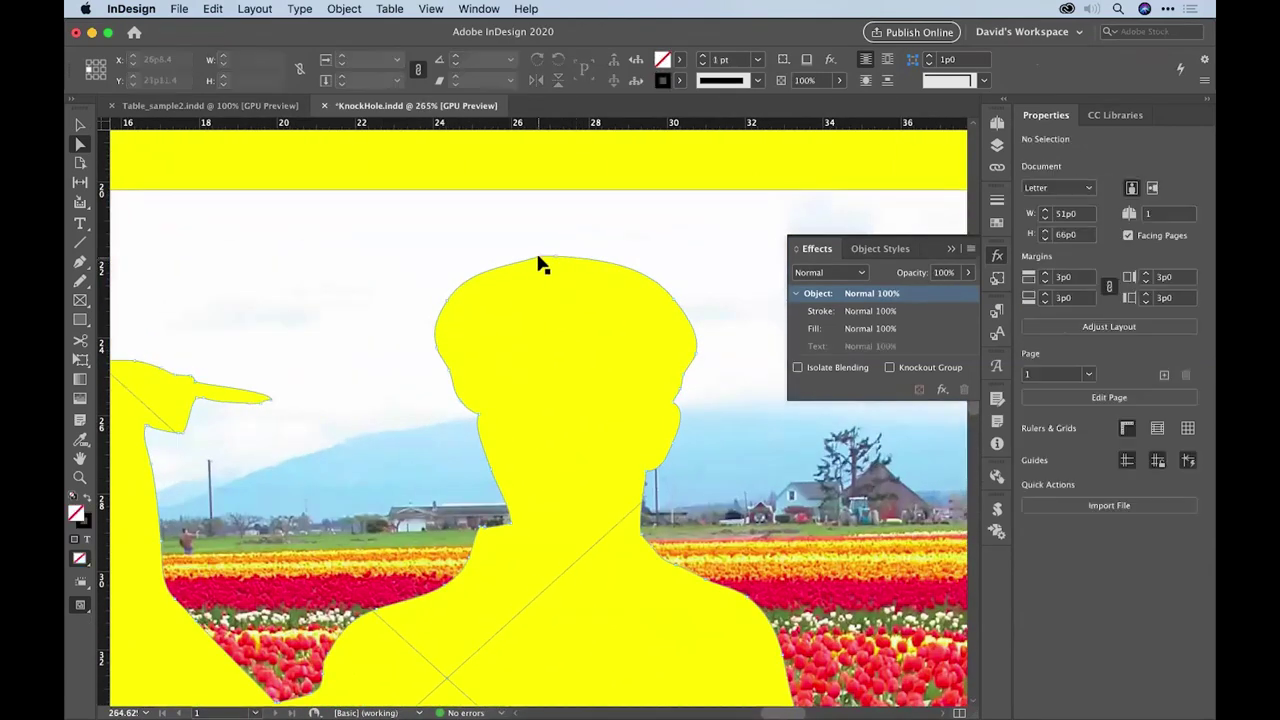
pyautogui.moveTo(545, 258); pyautogui.dragTo(726, 282)
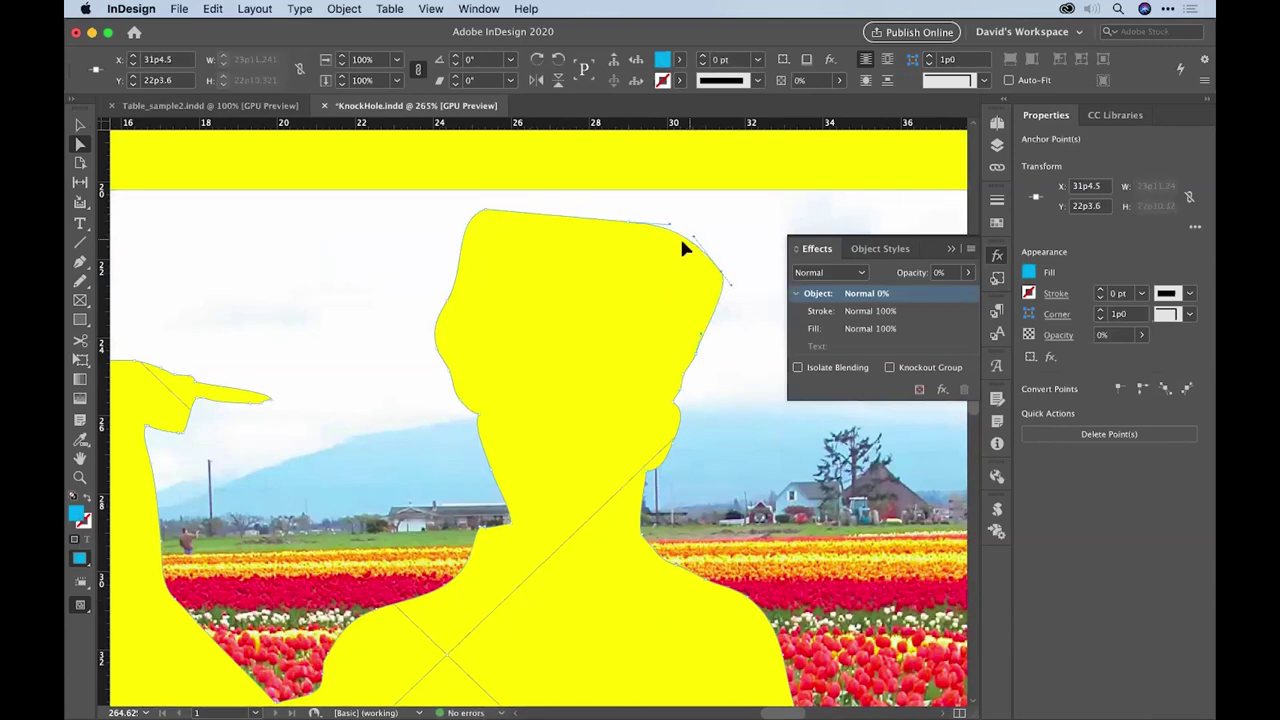
pyautogui.moveTo(694, 243); pyautogui.dragTo(596, 321)
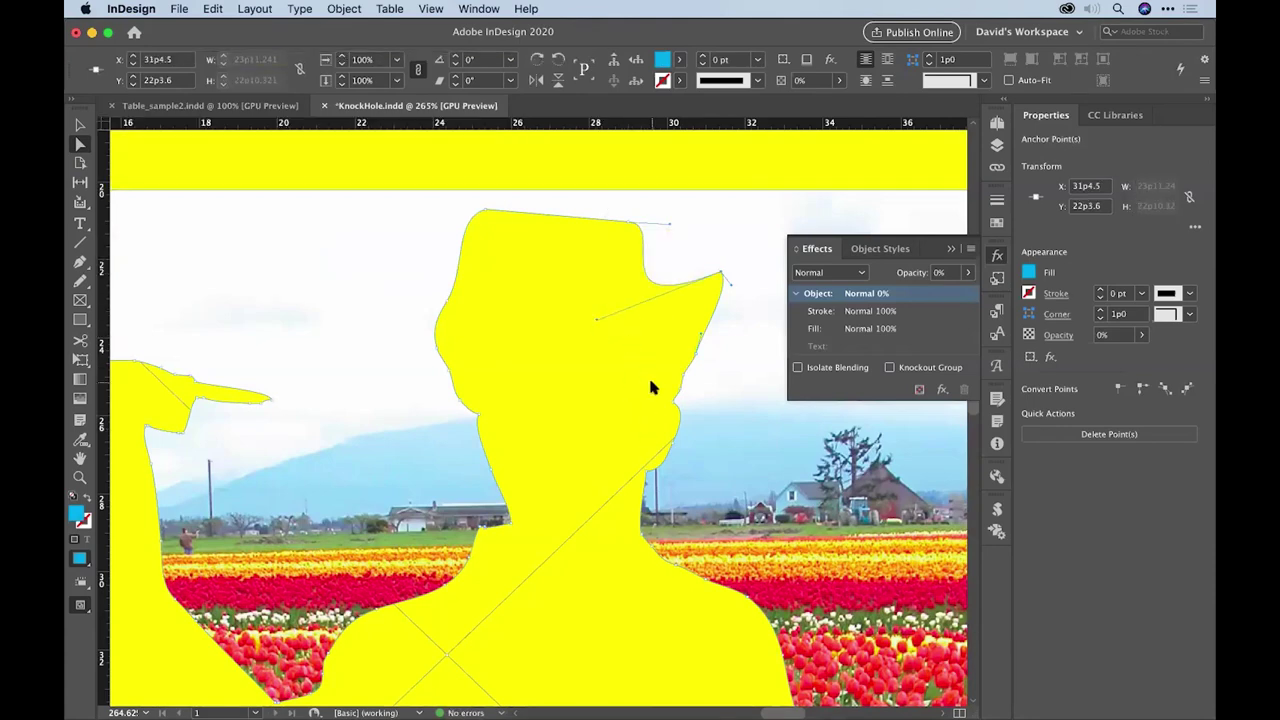
pyautogui.press('super+shift+a')
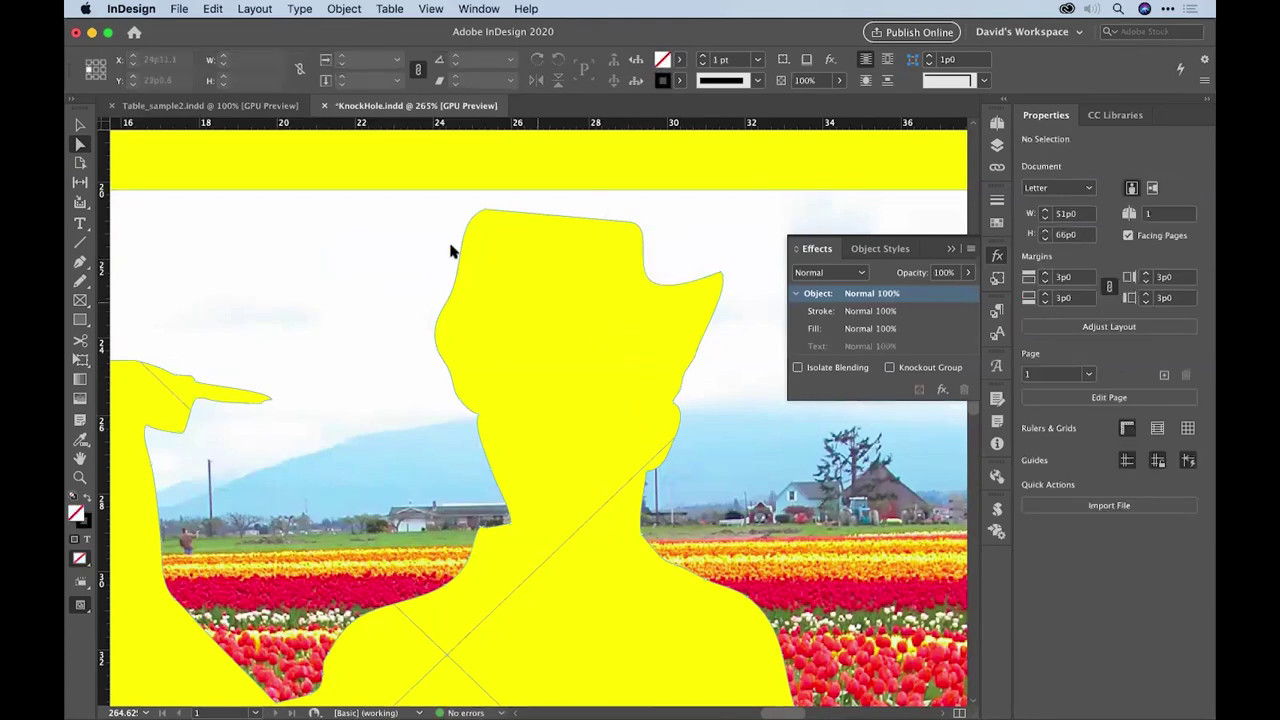
pyautogui.press('super+0')
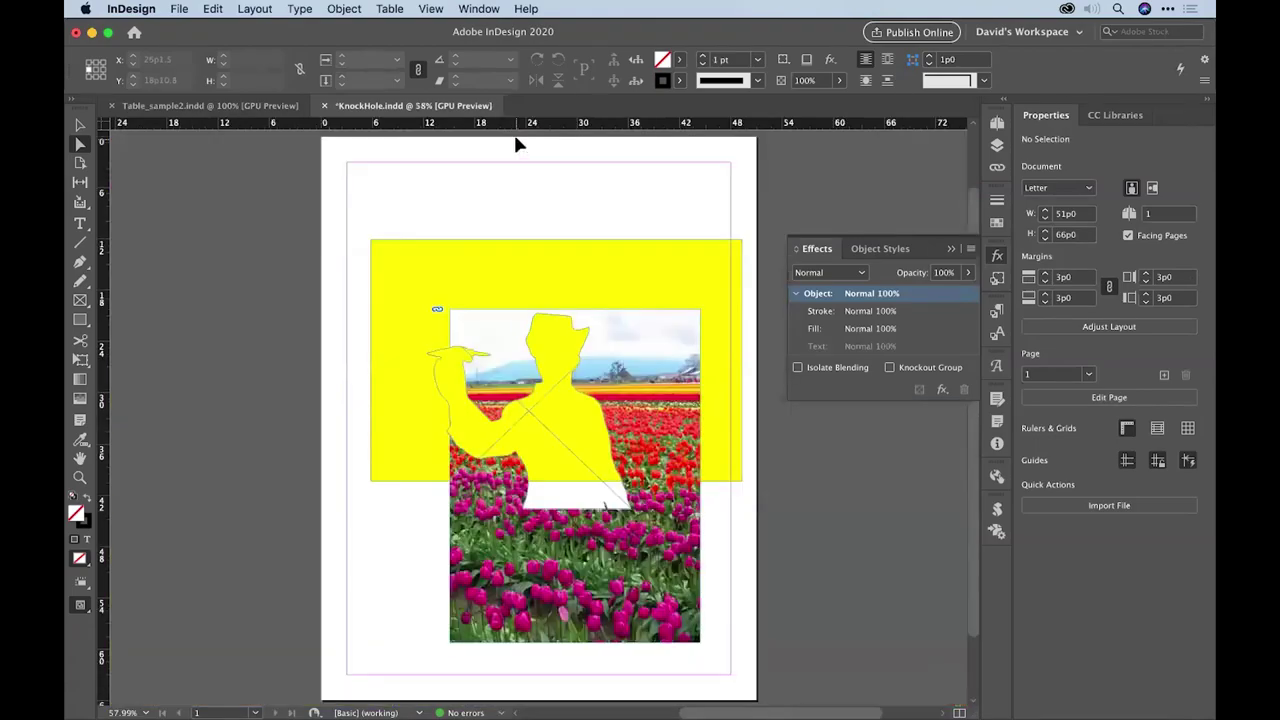